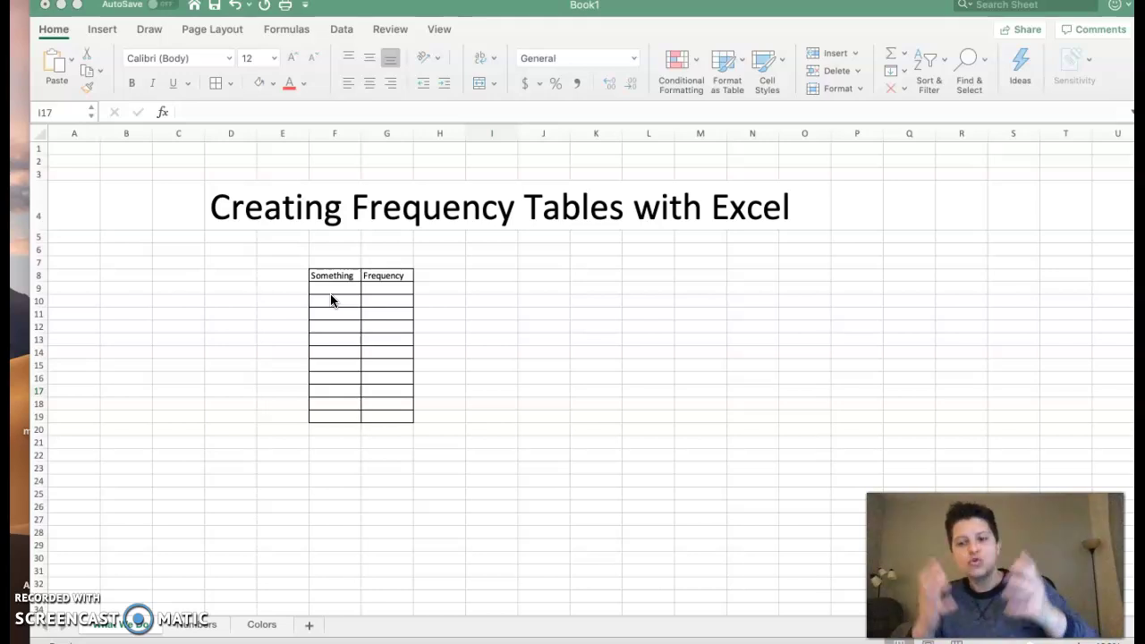
- On the Numbers sheet, open Advanced Filter and choose to copy the results to another location
{"action": "left_click", "coordinate": [315, 281]}
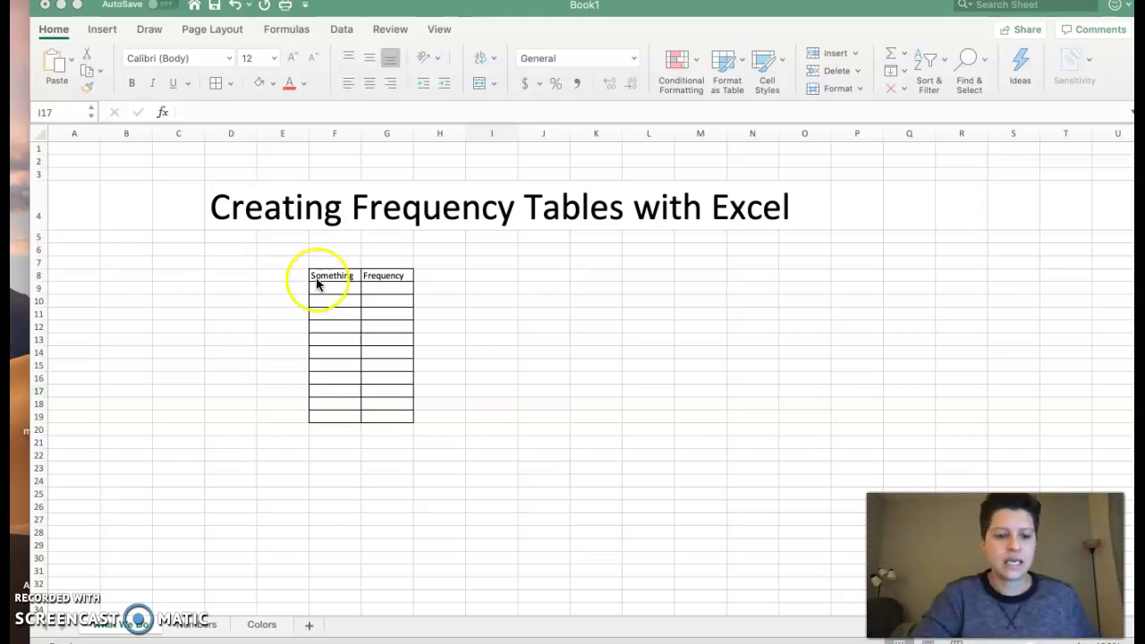
{"action": "left_click", "coordinate": [194, 624]}
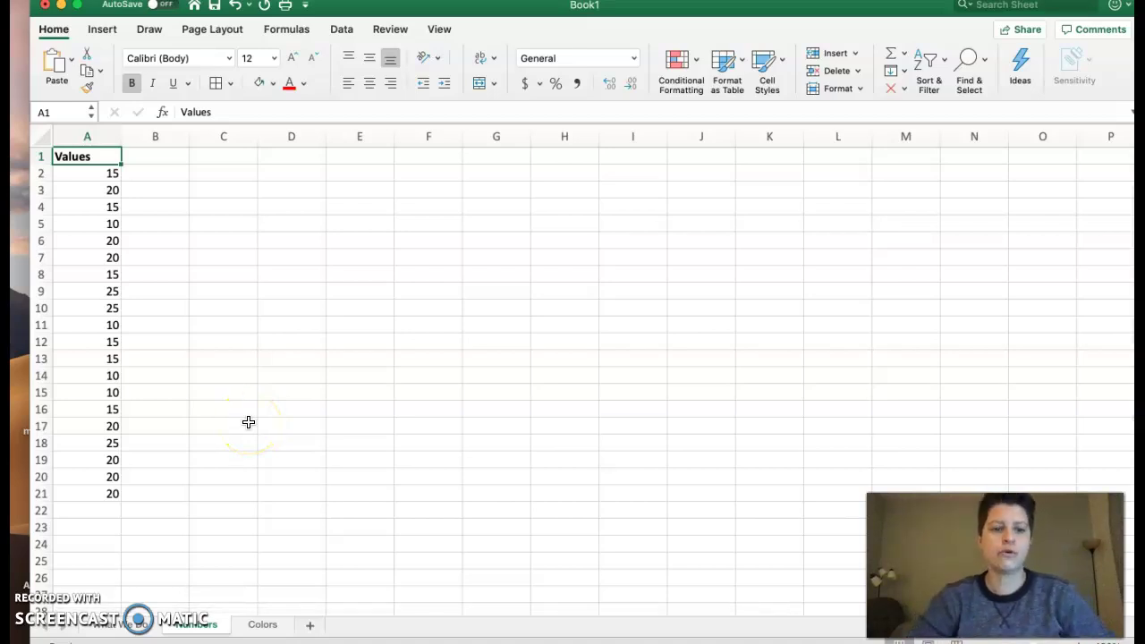
{"action": "left_click", "coordinate": [292, 325]}
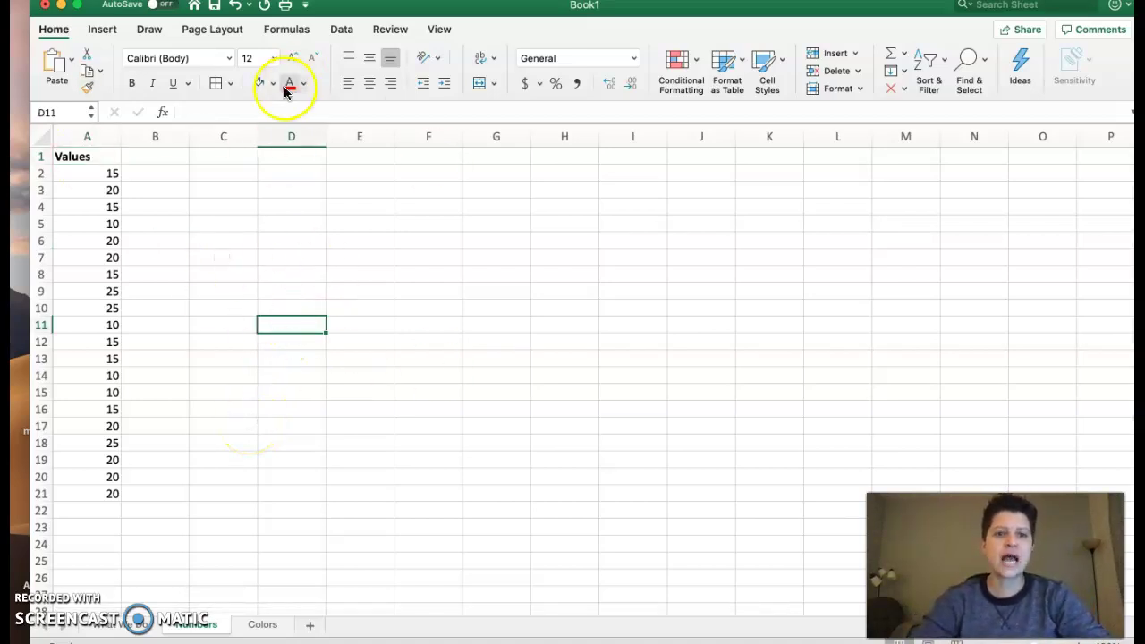
{"action": "left_click", "coordinate": [345, 31]}
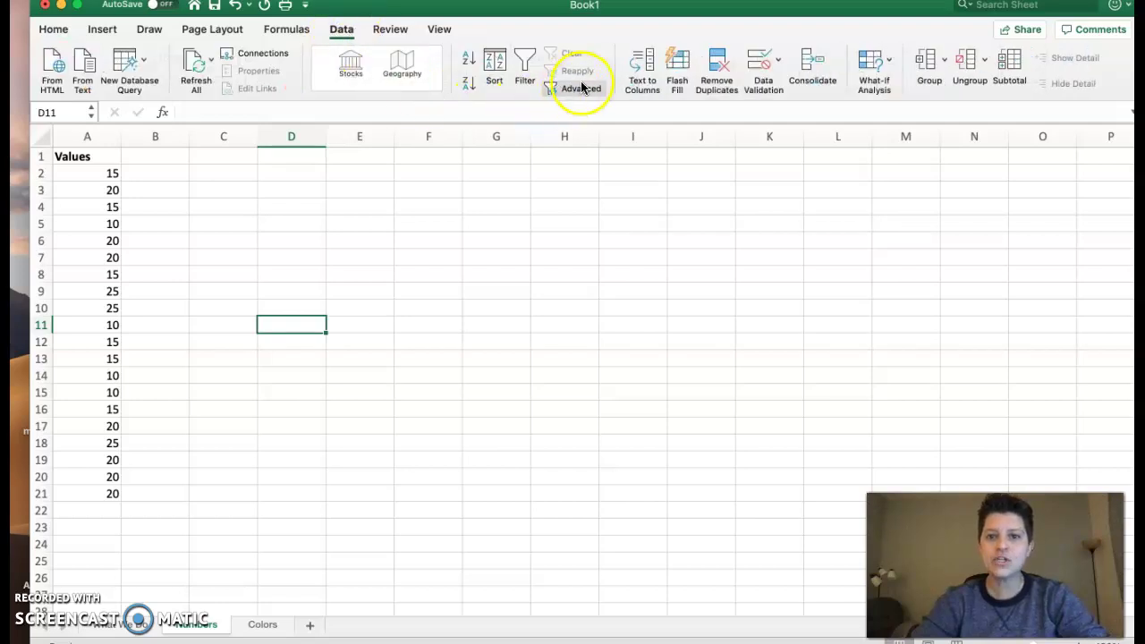
{"action": "left_click", "coordinate": [582, 87]}
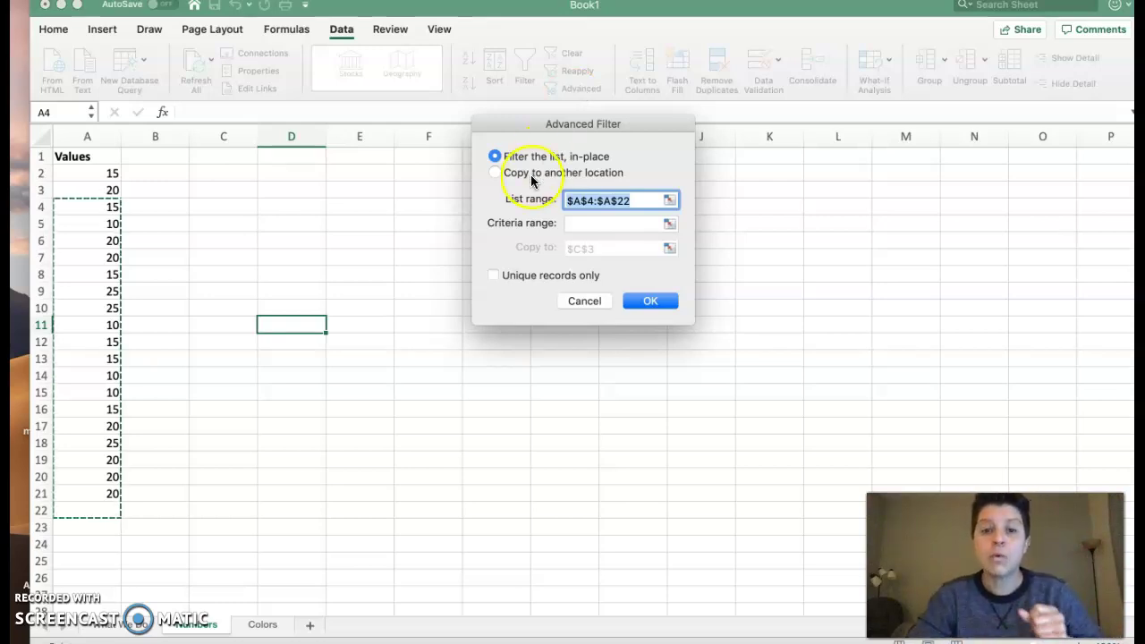
{"action": "left_click", "coordinate": [496, 173]}
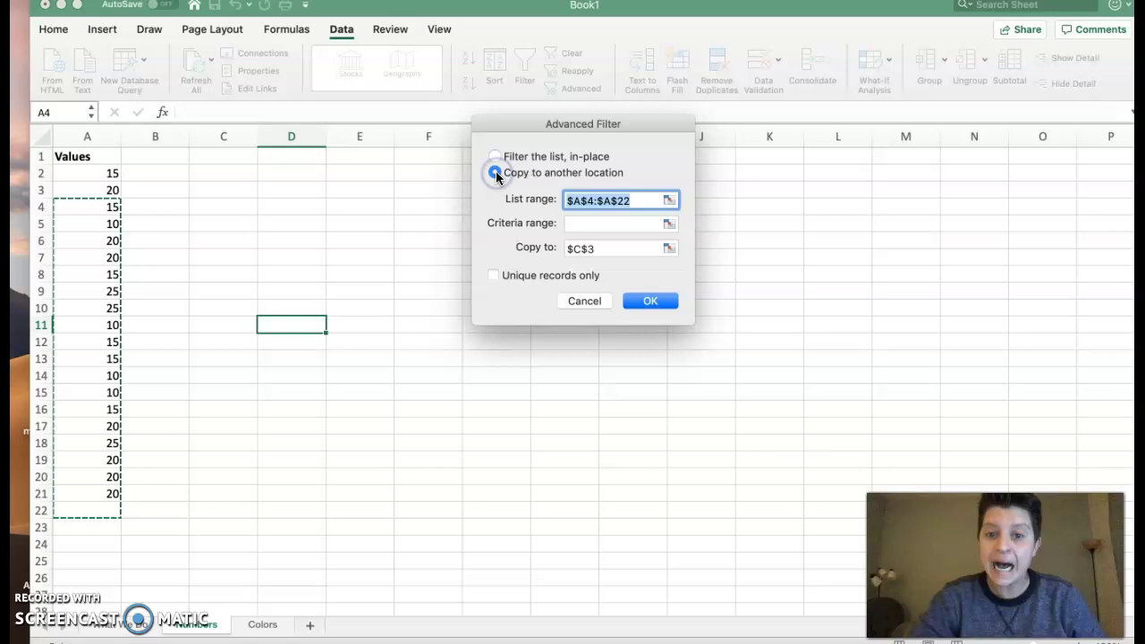
- Set the filter's list range to $A$2:$A$21
{"action": "left_click", "coordinate": [615, 201]}
{"action": "left_click_drag", "start_coordinate": [615, 201], "coordinate": [153, 202]}
{"action": "left_click", "coordinate": [591, 198]}
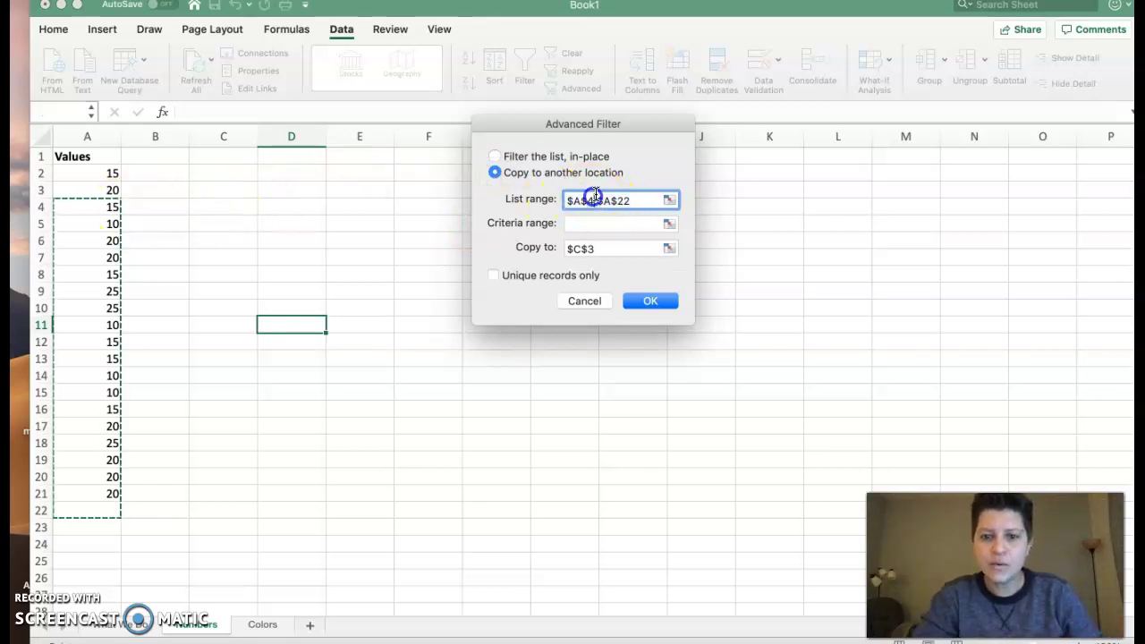
{"action": "key", "text": "BackSpace"}
{"action": "type", "text": "2"}
{"action": "left_click", "coordinate": [594, 197]}
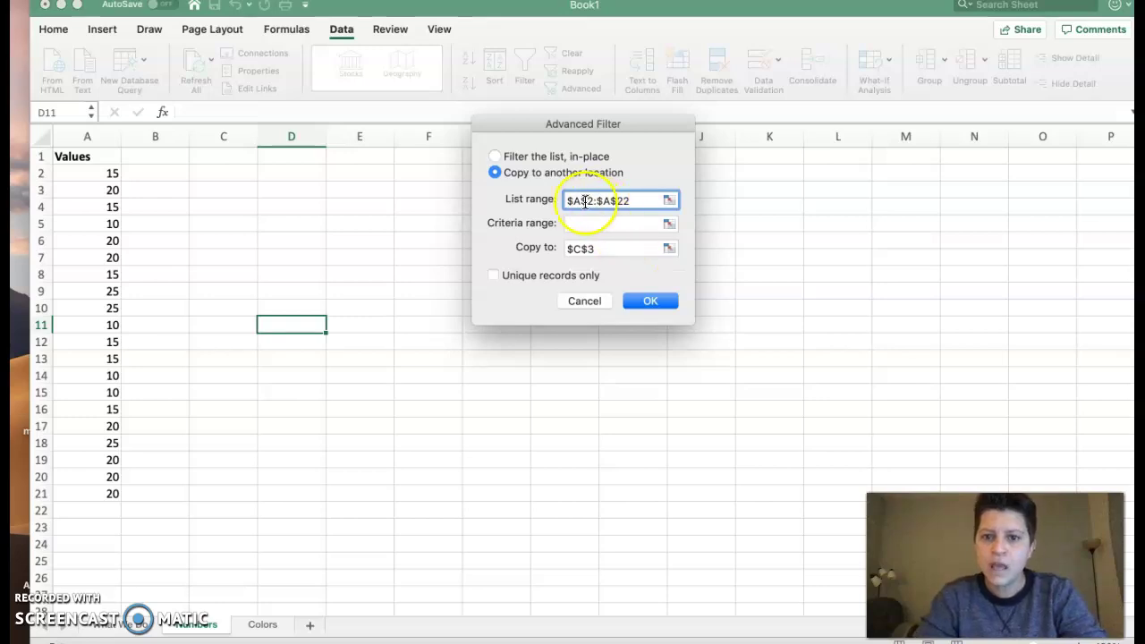
{"action": "key", "text": "BackSpace"}
{"action": "type", "text": "3"}
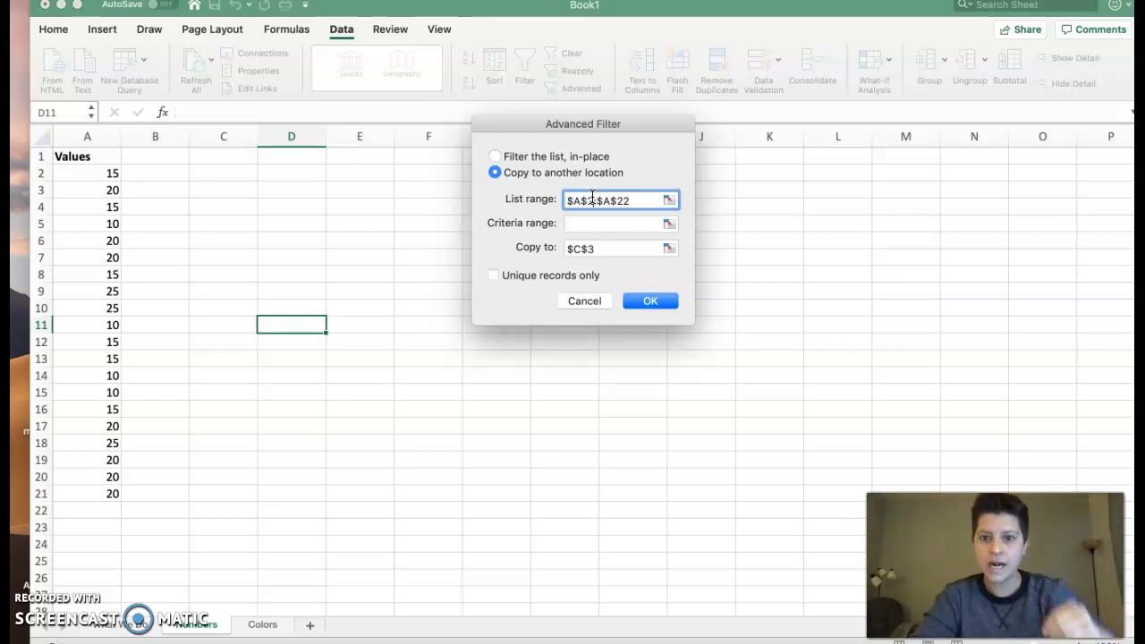
{"action": "left_click", "coordinate": [631, 200]}
{"action": "key", "text": "BackSpace"}
{"action": "type", "text": "1"}
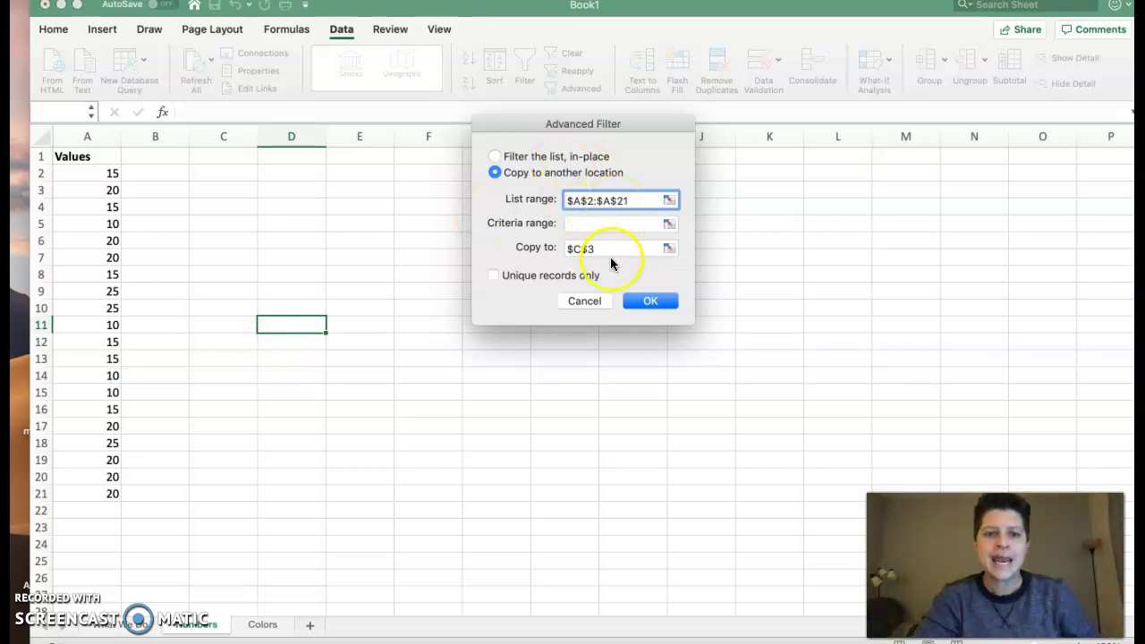
- Set the copy destination to $C$2, restrict the filter to unique records only, and apply it
{"action": "left_click", "coordinate": [604, 249]}
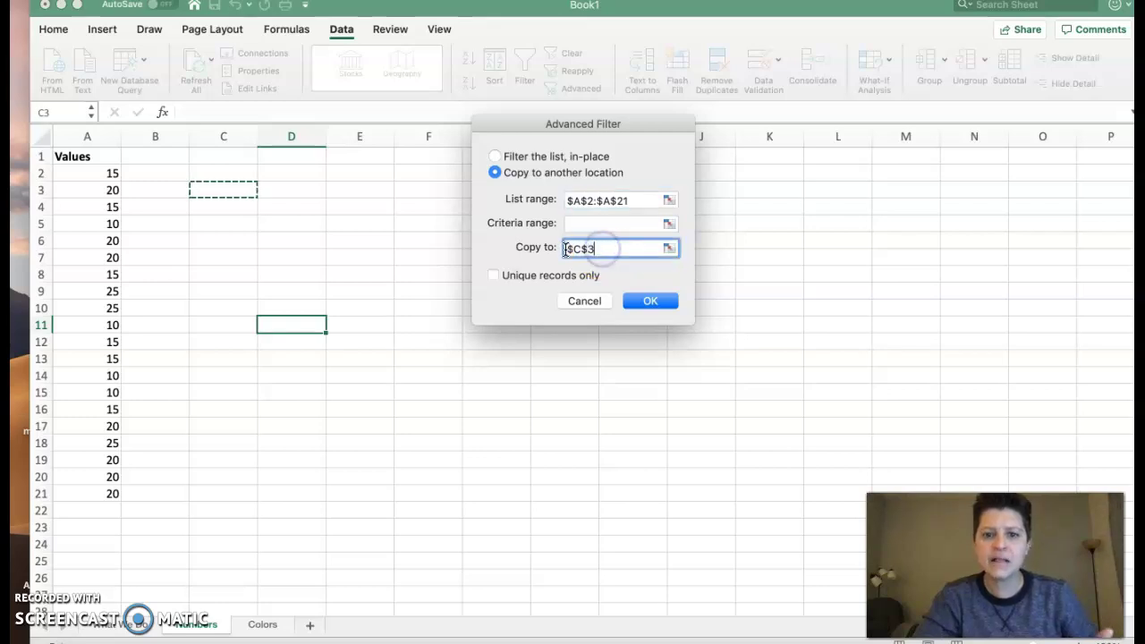
{"action": "key", "text": "BackSpace"}
{"action": "type", "text": "2"}
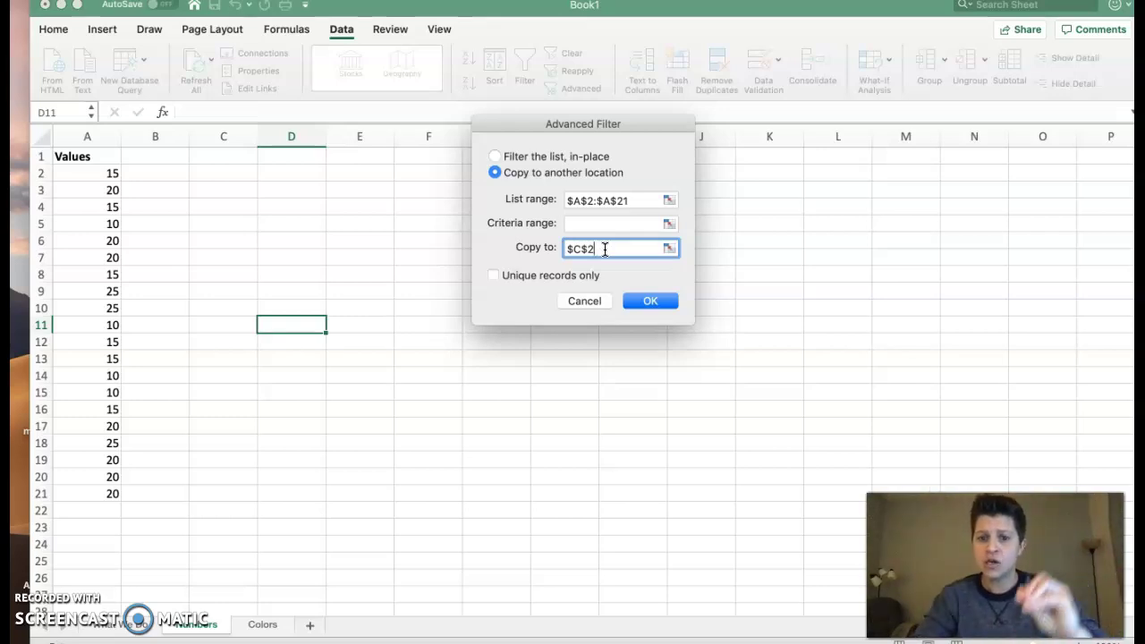
{"action": "left_click", "coordinate": [493, 277]}
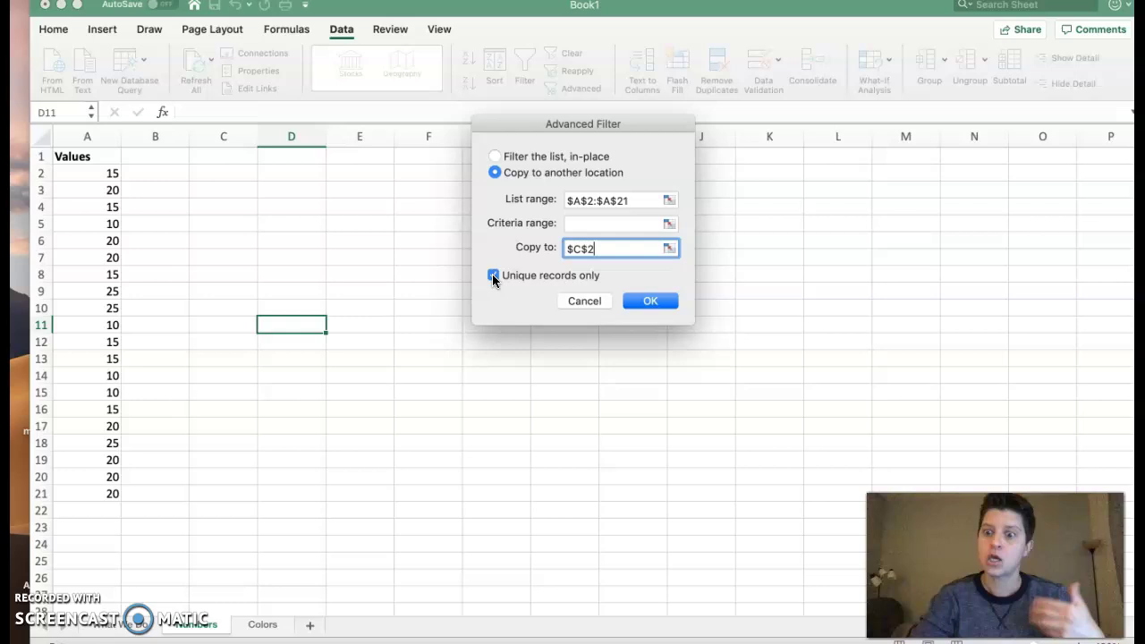
{"action": "left_click", "coordinate": [650, 301]}
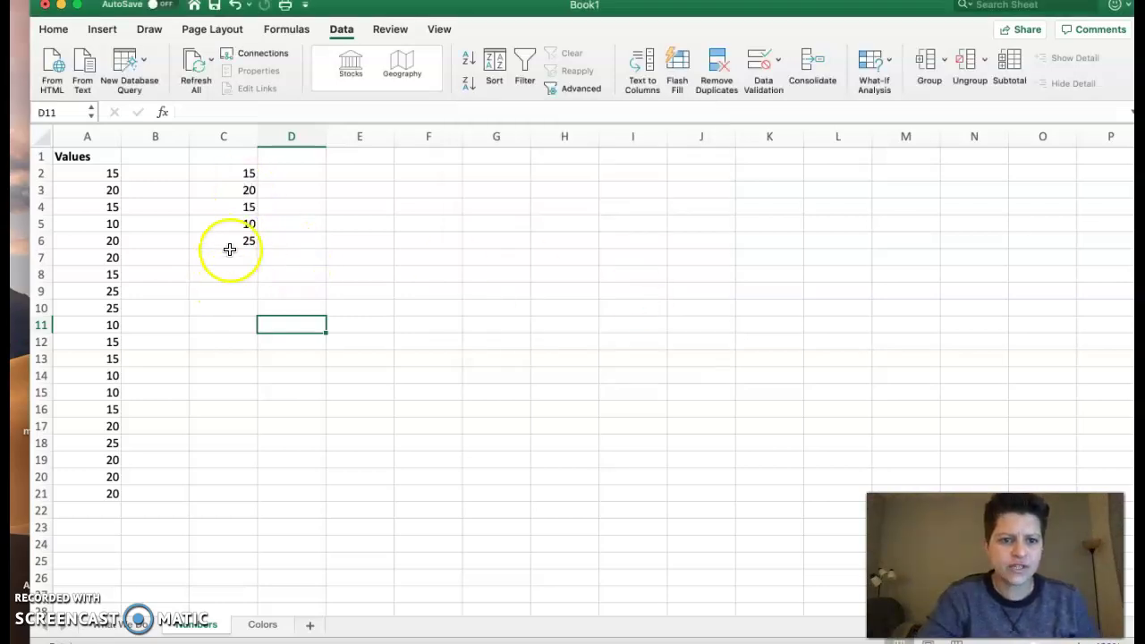
- Clear the duplicate value in C2 and enter the heading "Unique Values" in C1
{"action": "left_click", "coordinate": [236, 175]}
{"action": "key", "text": "Delete"}
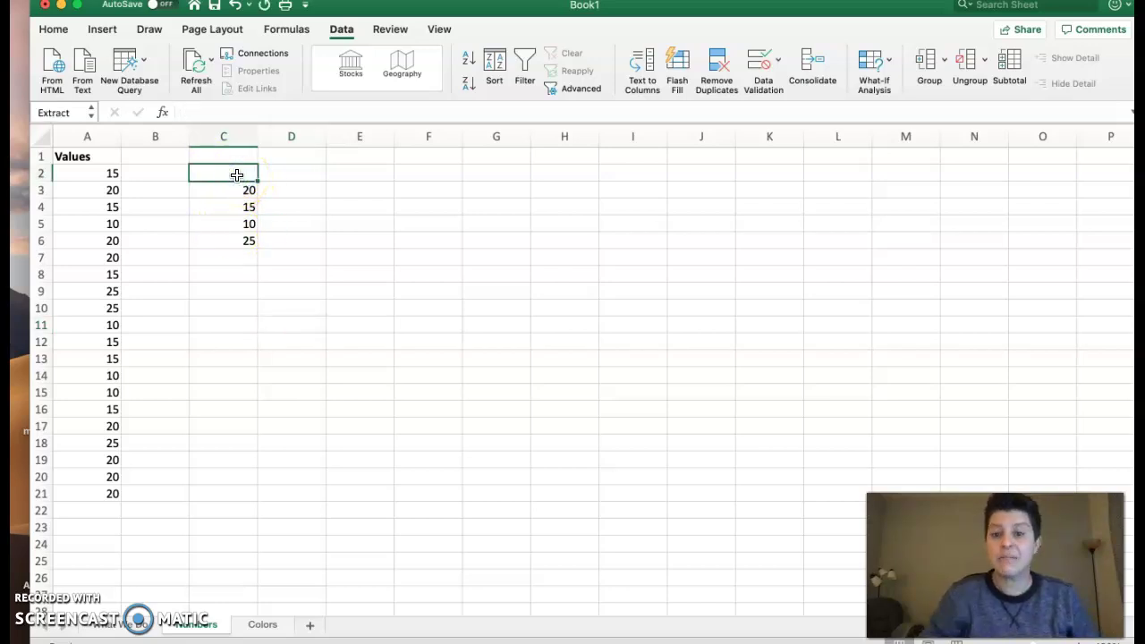
{"action": "left_click", "coordinate": [234, 155]}
{"action": "type", "text": "Uni"}
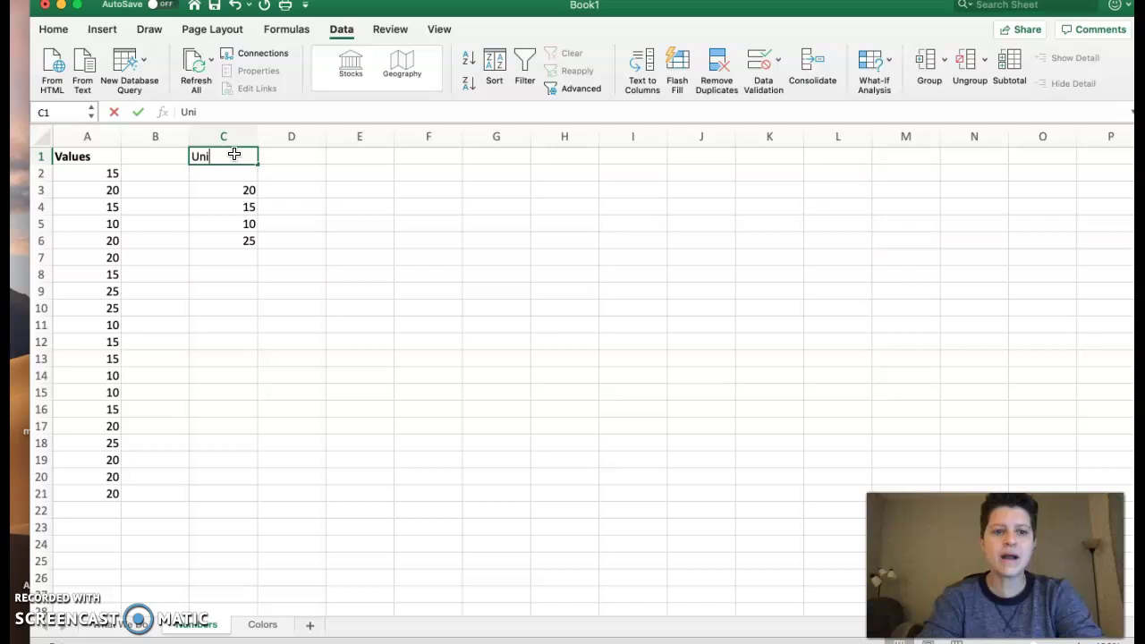
{"action": "type", "text": "que Values"}
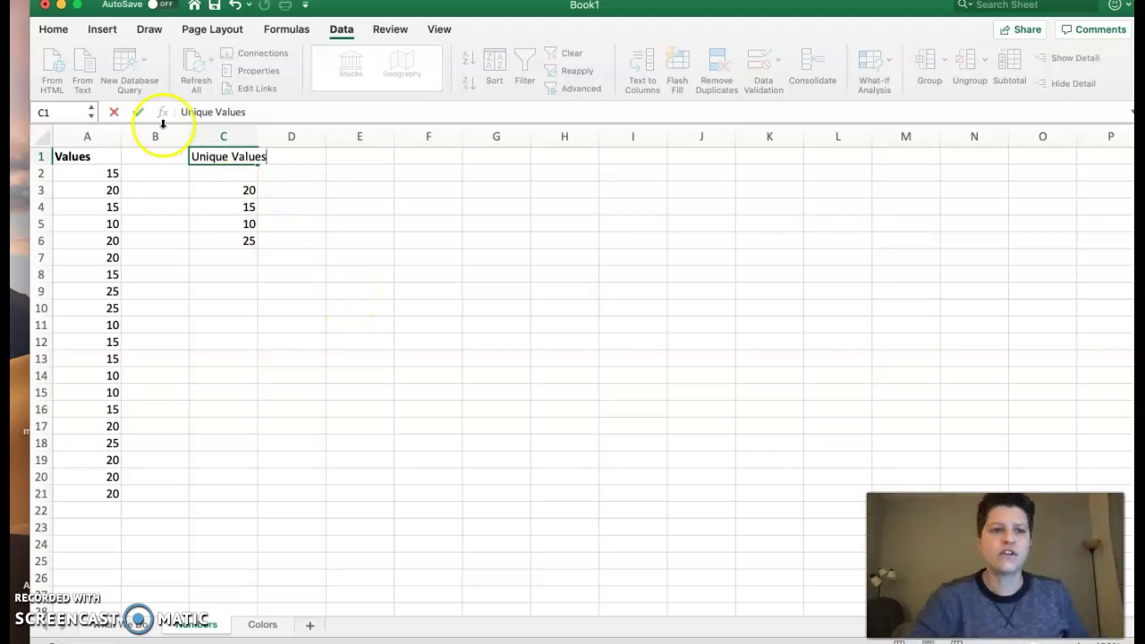
- Sort the unique values in C3:C6 from smallest to largest
{"action": "left_click", "coordinate": [53, 29]}
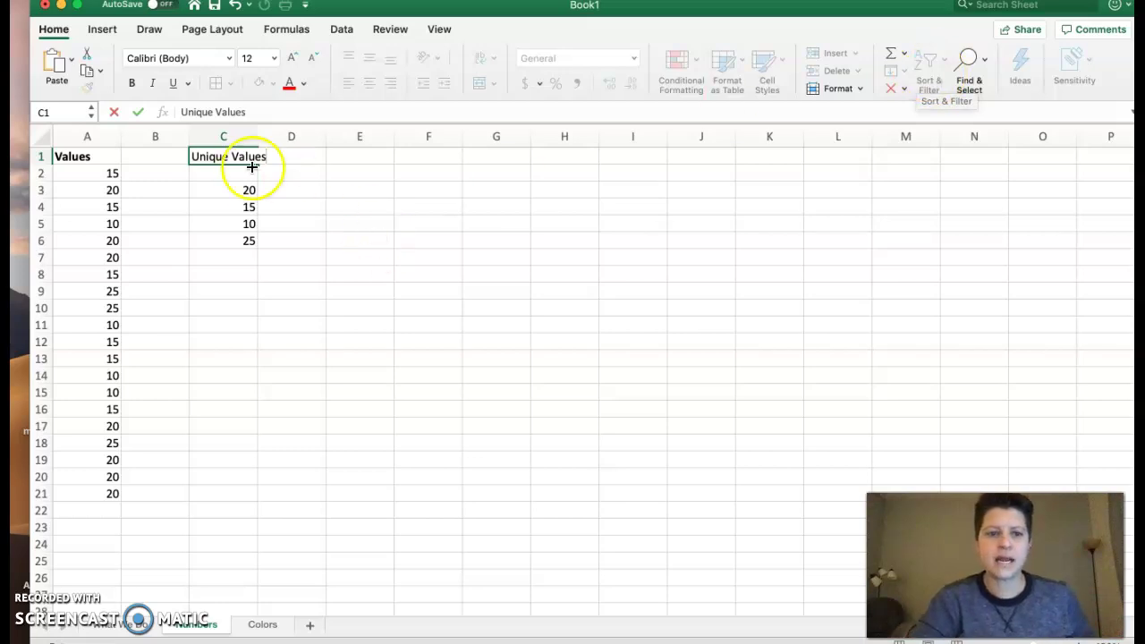
{"action": "left_click_drag", "start_coordinate": [243, 190], "coordinate": [242, 240]}
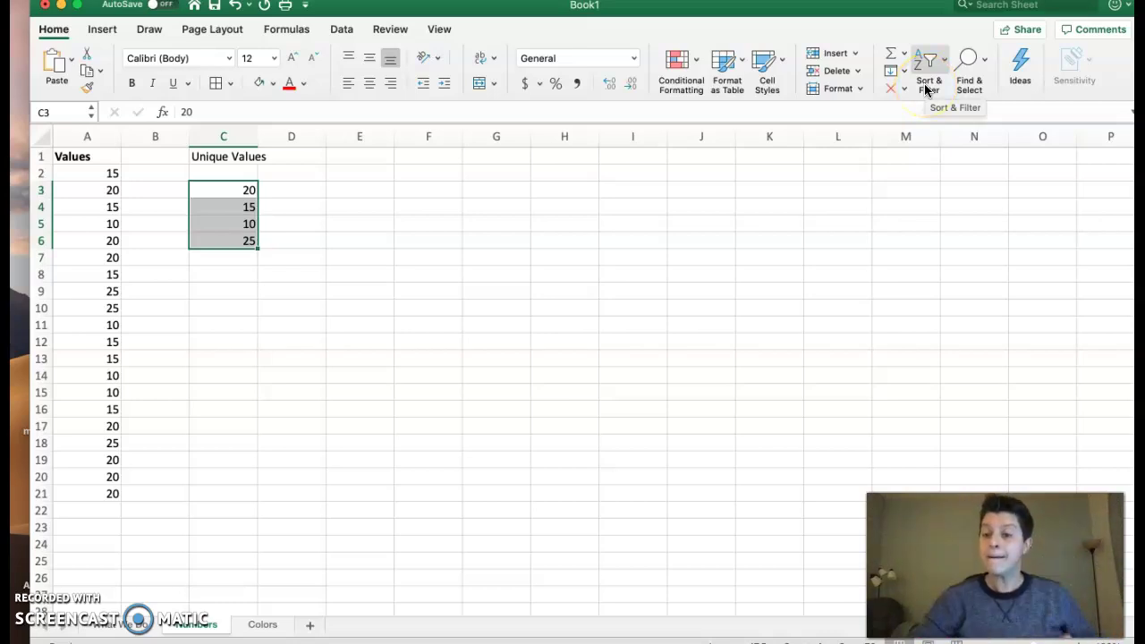
{"action": "left_click", "coordinate": [932, 63]}
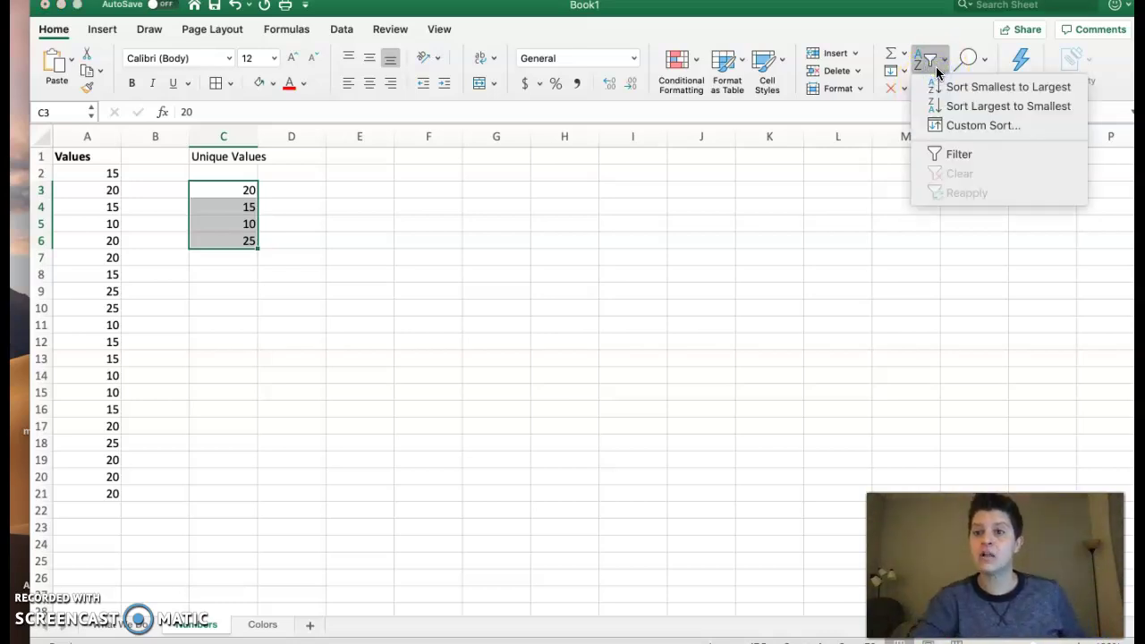
{"action": "left_click", "coordinate": [982, 90]}
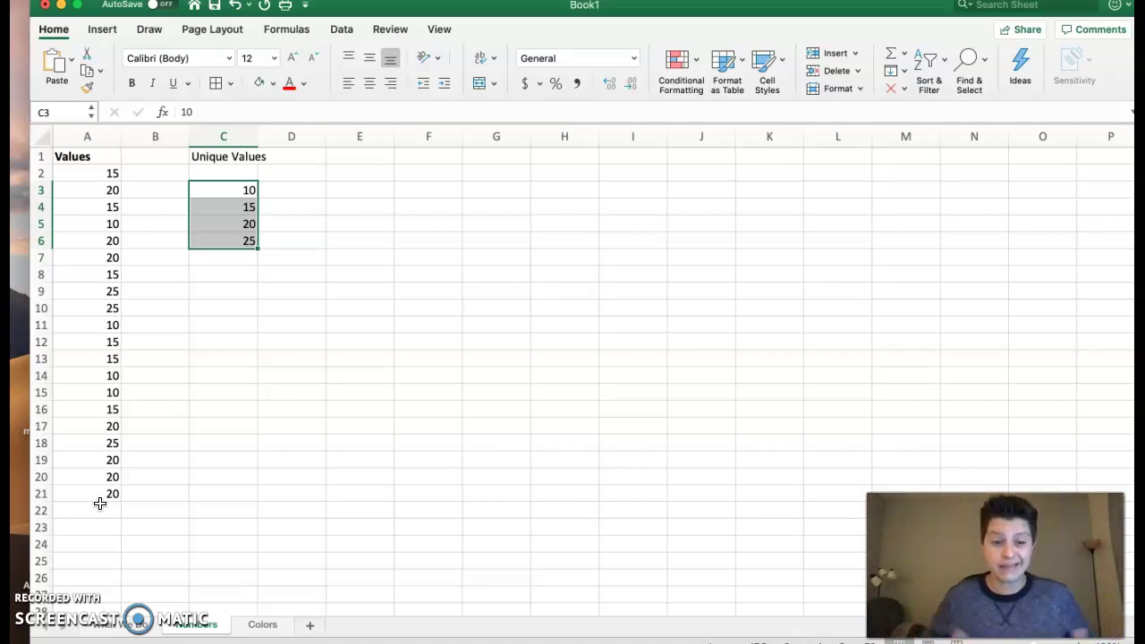
- Enter =countif($a$2:$a$21,c3) in D3 to count how often the first unique value occurs
{"action": "left_click", "coordinate": [289, 191]}
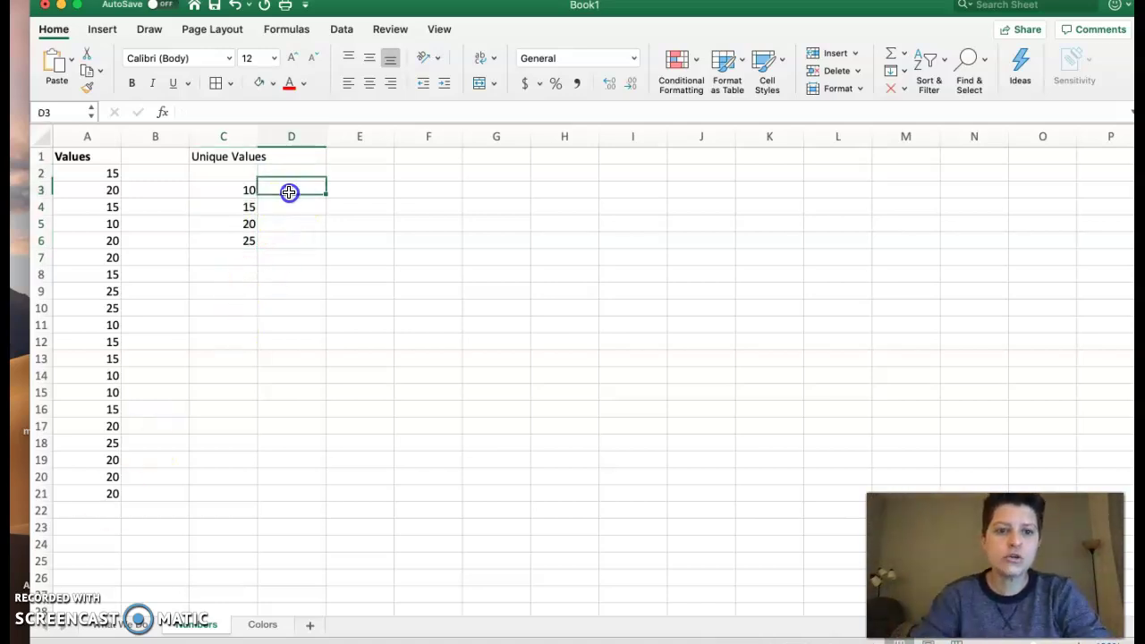
{"action": "type", "text": "=counti"}
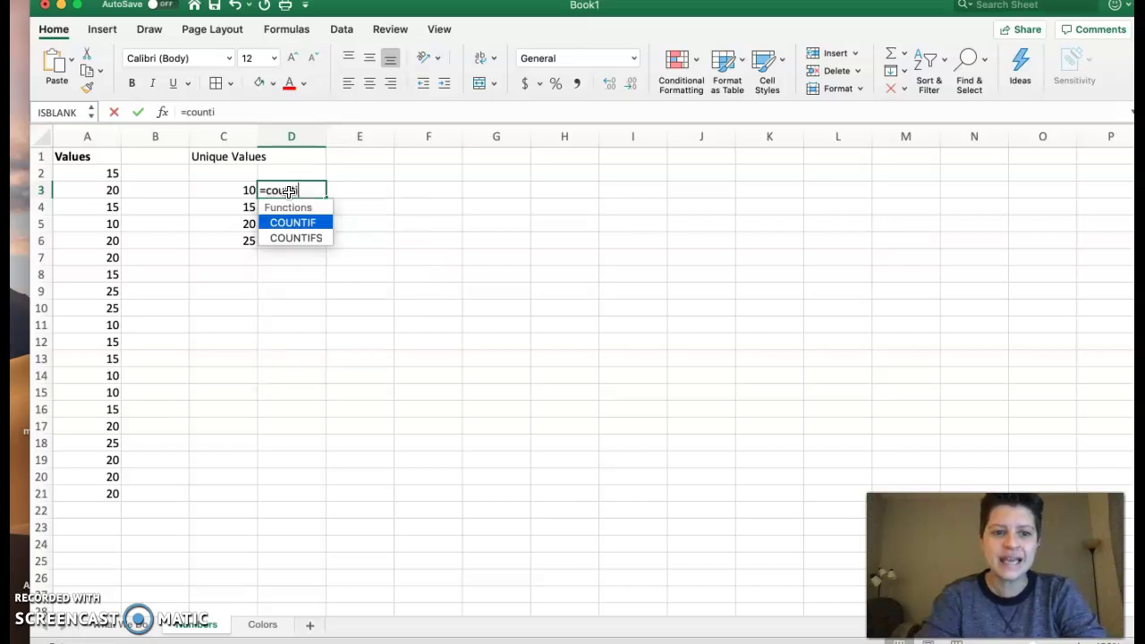
{"action": "type", "text": "f"}
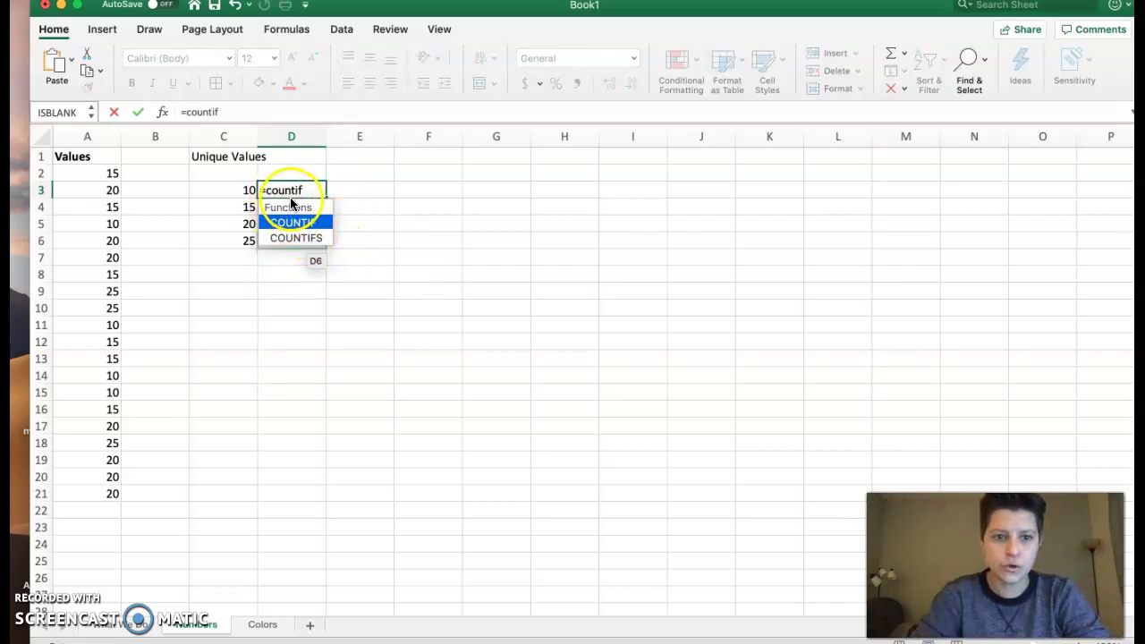
{"action": "type", "text": "("}
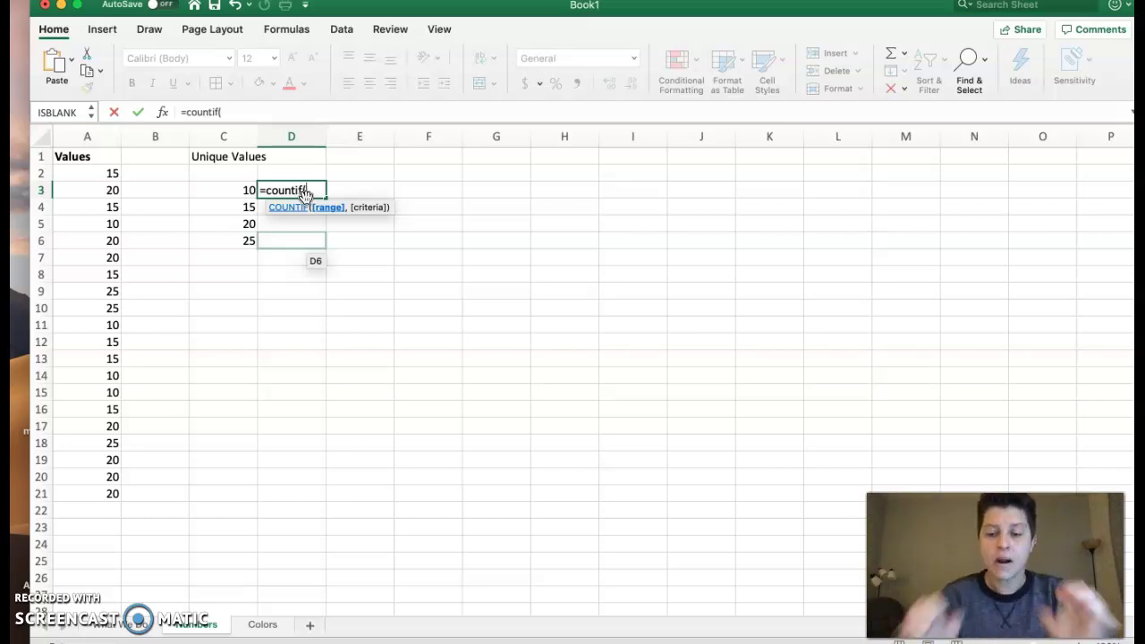
{"action": "type", "text": "$"}
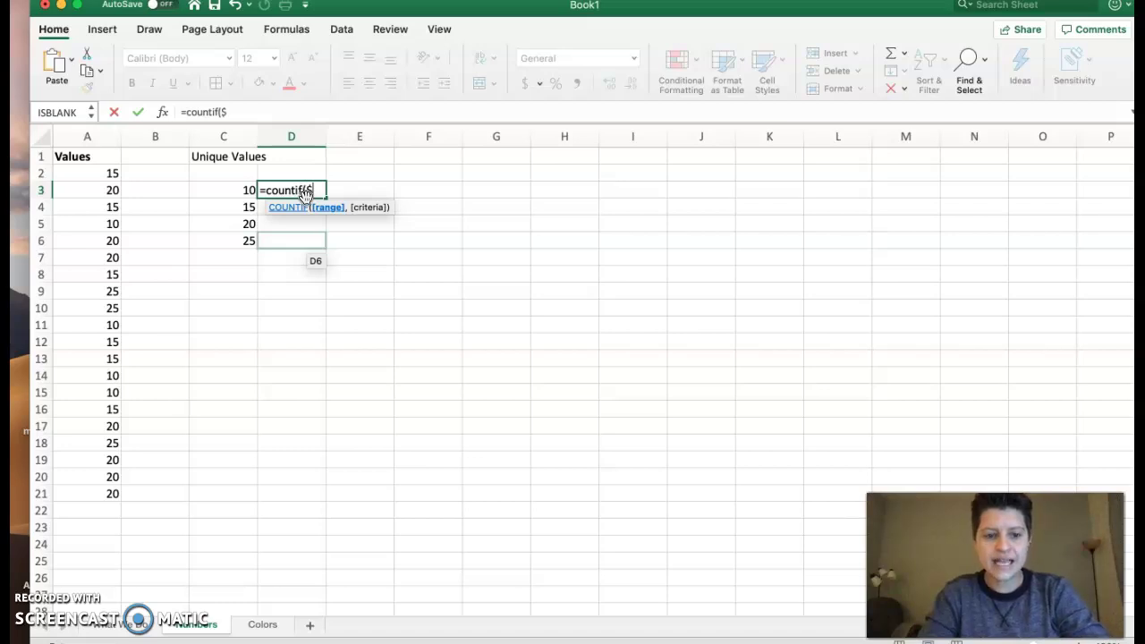
{"action": "type", "text": "a$"}
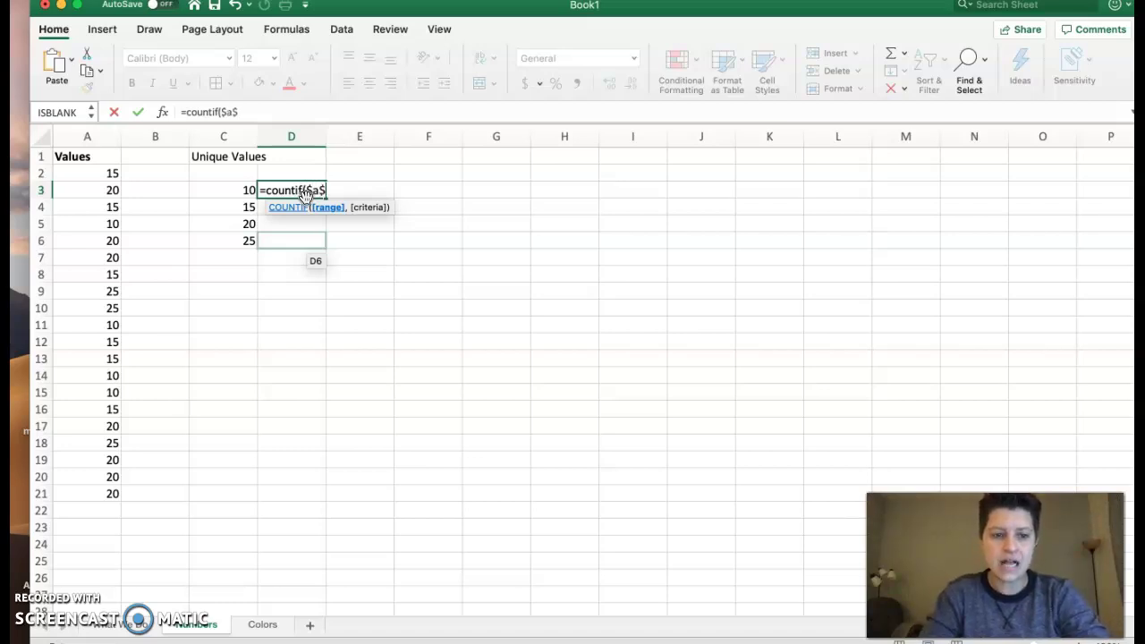
{"action": "type", "text": "2"}
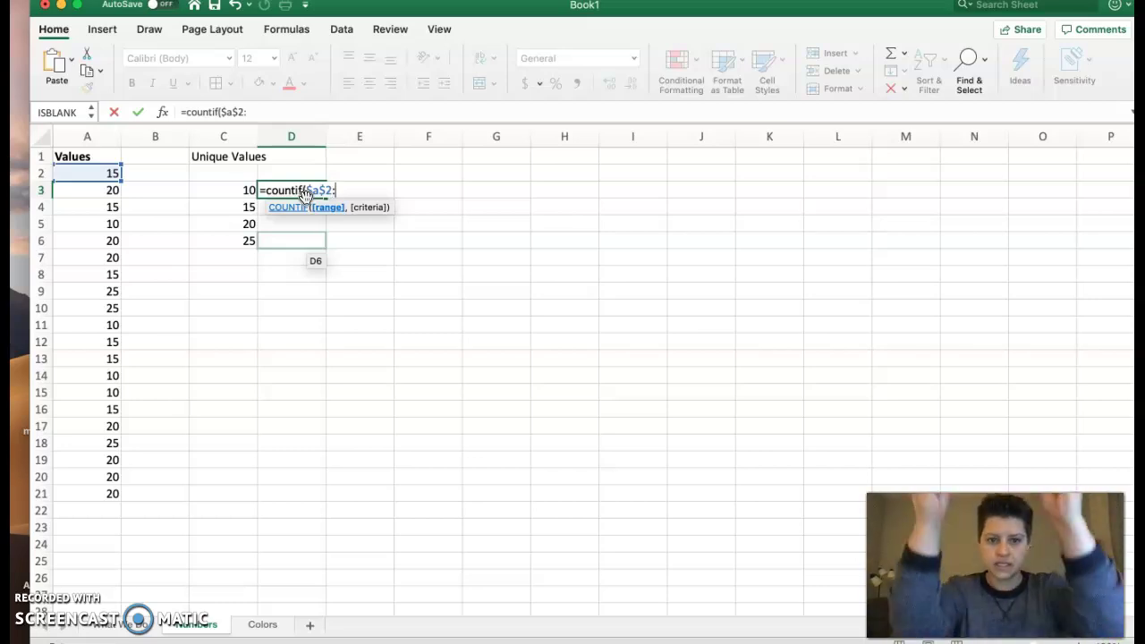
{"action": "type", "text": ":$"}
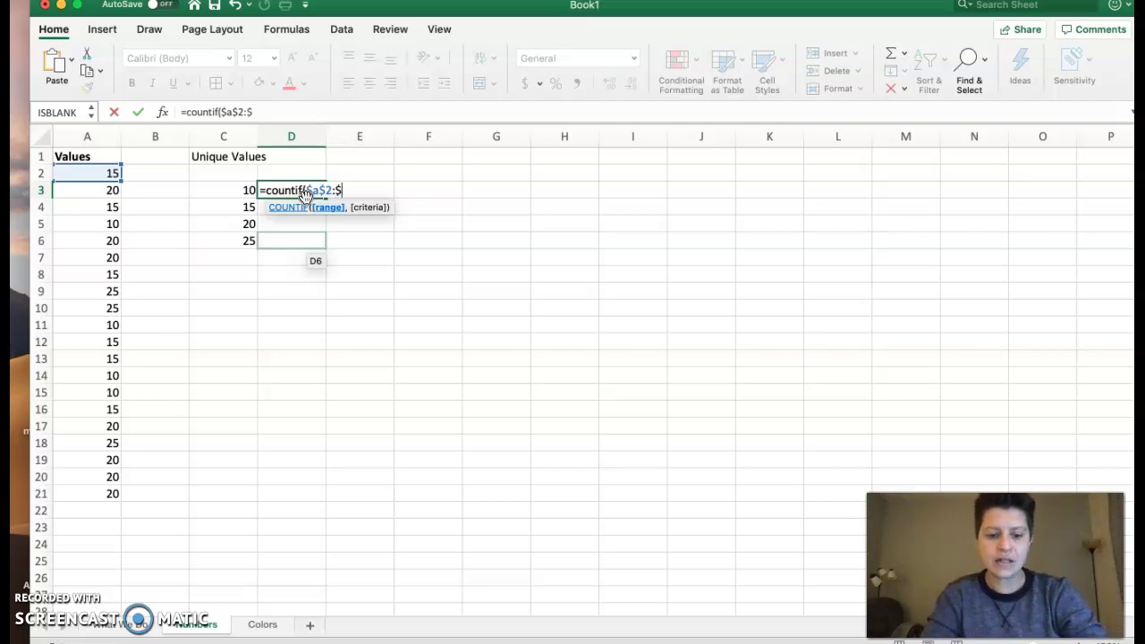
{"action": "type", "text": "a$21"}
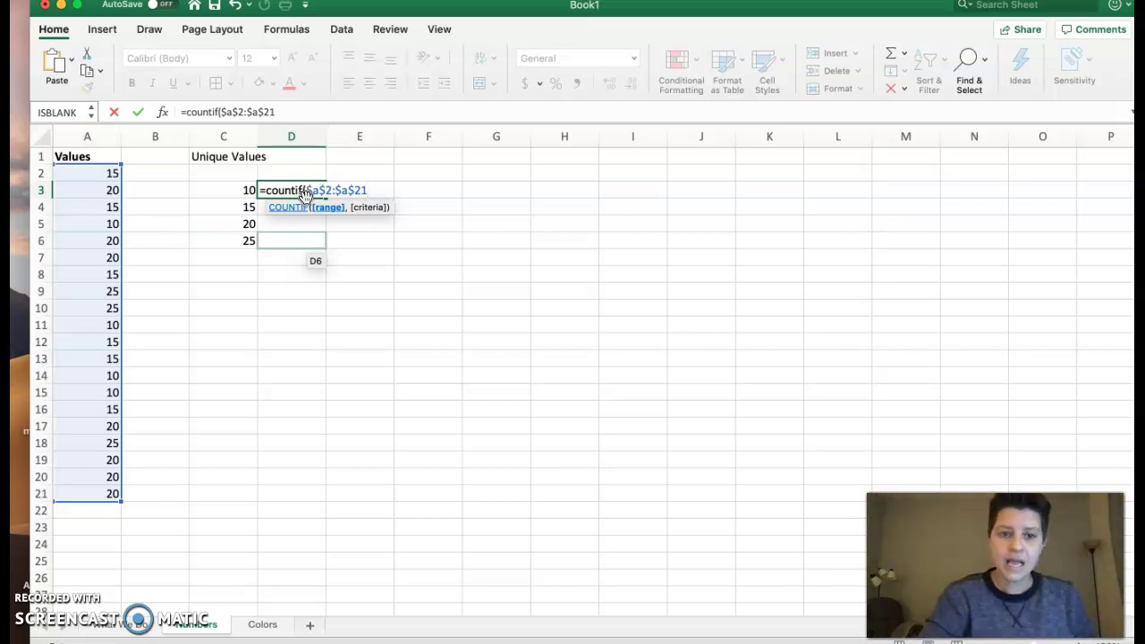
{"action": "type", "text": ","}
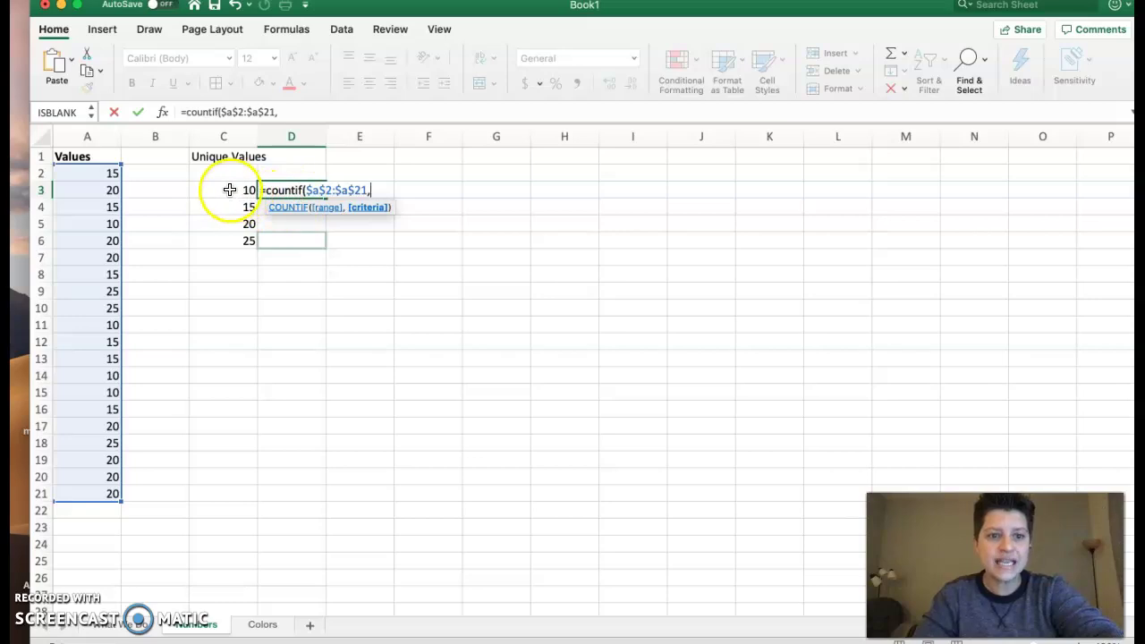
{"action": "type", "text": "c3"}
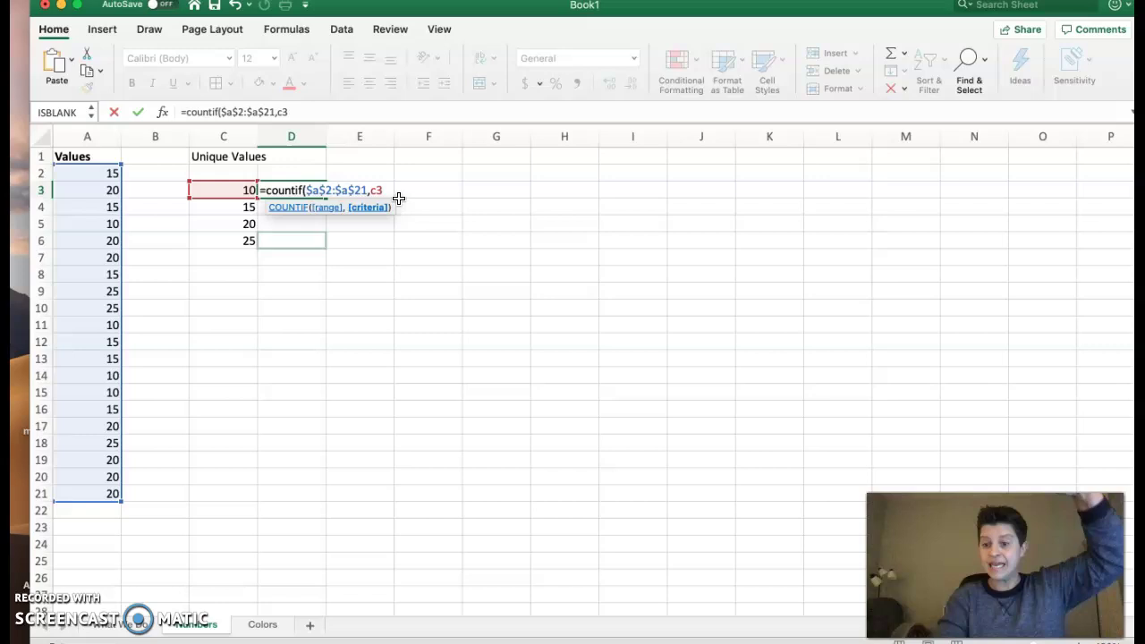
{"action": "type", "text": ")"}
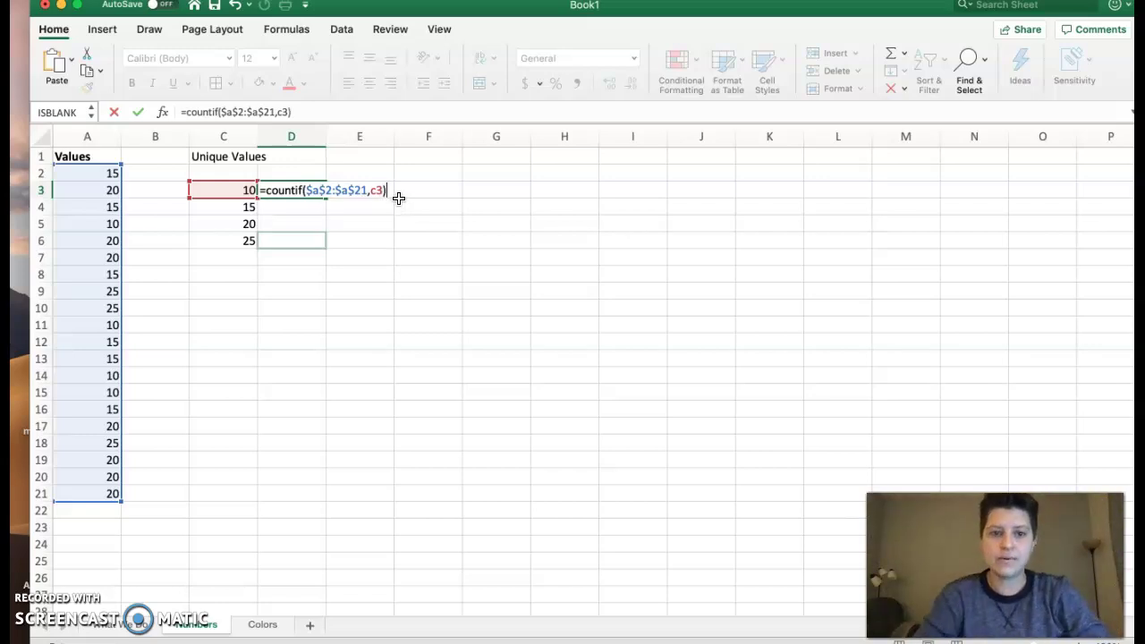
{"action": "key", "text": "Return"}
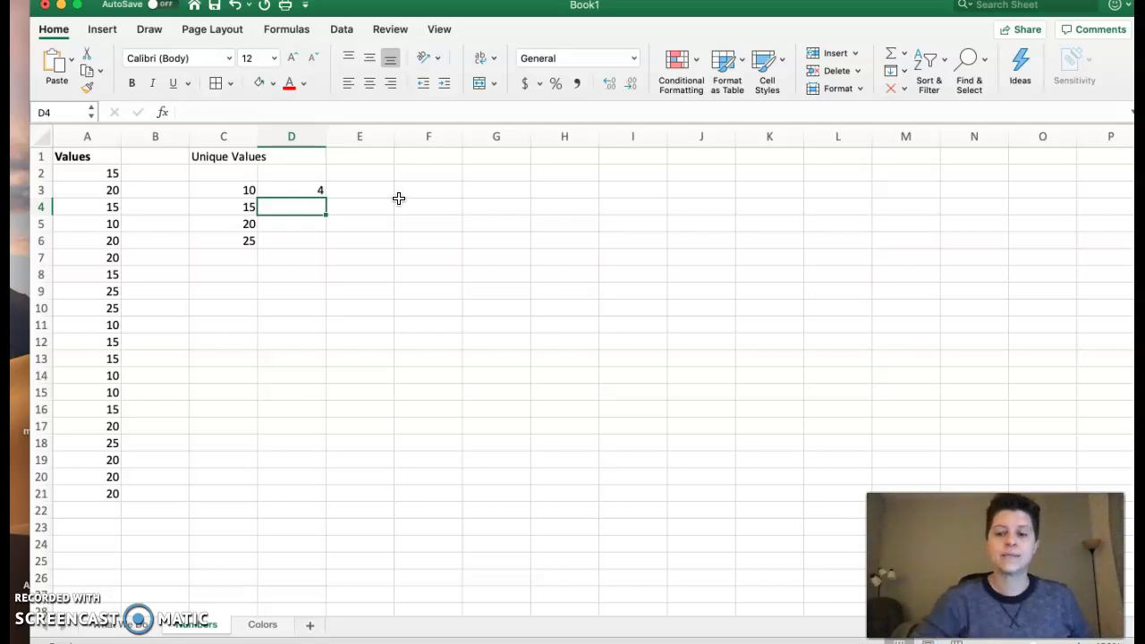
- Fill the COUNTIF formula from D3 down through D6 and check the copied formula against the unique values
{"action": "left_click", "coordinate": [309, 191]}
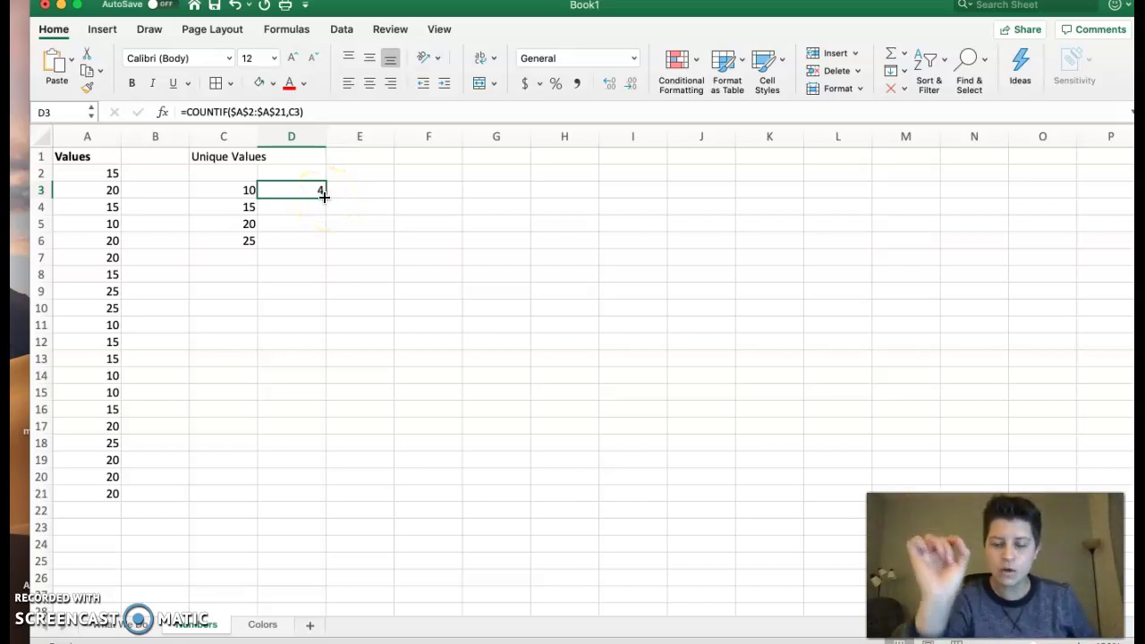
{"action": "left_click_drag", "start_coordinate": [324, 196], "coordinate": [322, 247]}
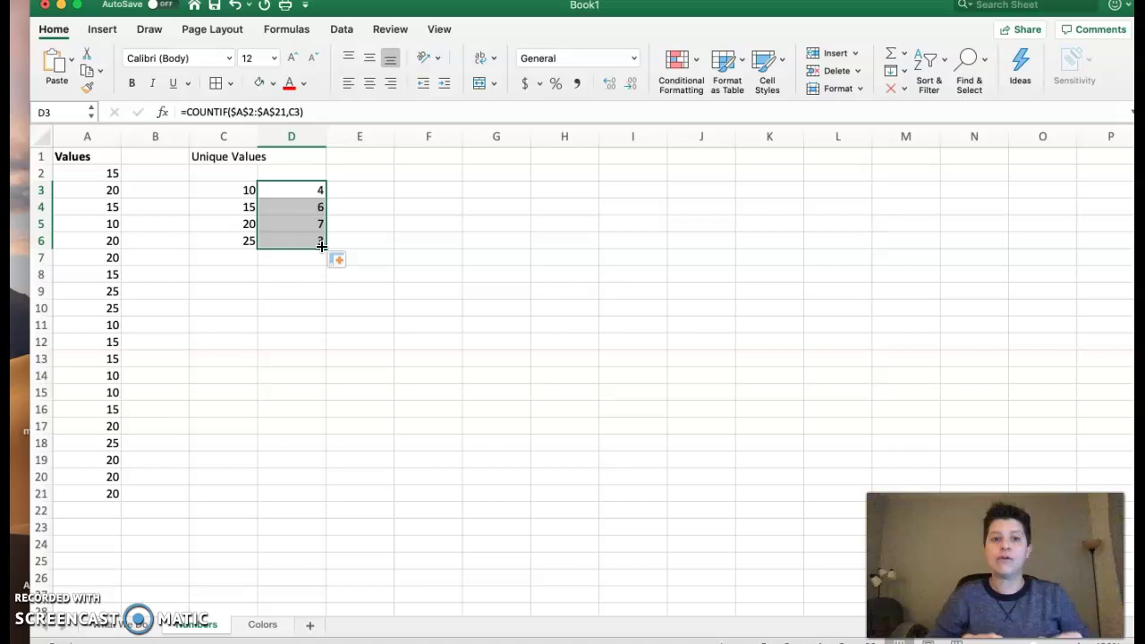
{"action": "left_click", "coordinate": [304, 207]}
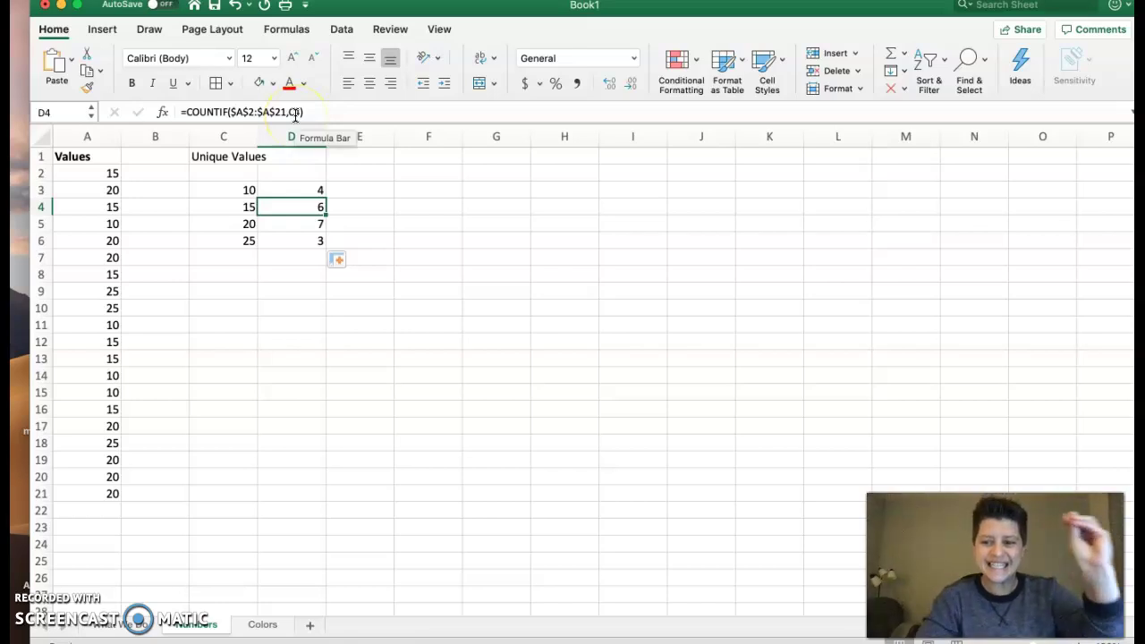
{"action": "left_click", "coordinate": [243, 190]}
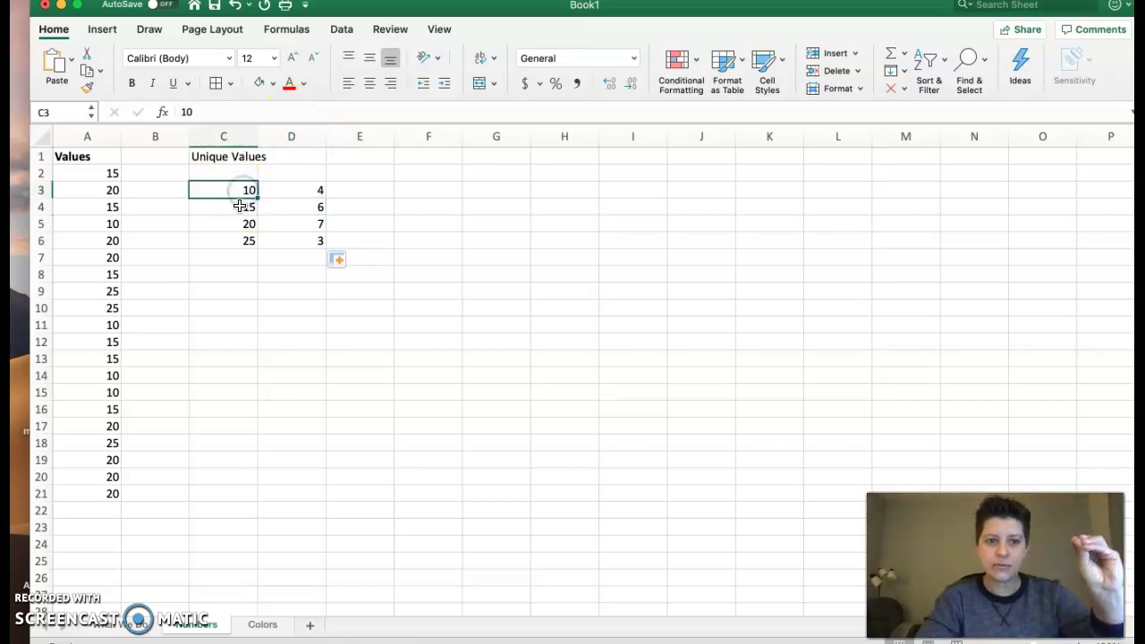
{"action": "left_click", "coordinate": [240, 207]}
{"action": "left_click", "coordinate": [237, 224]}
{"action": "left_click", "coordinate": [250, 242]}
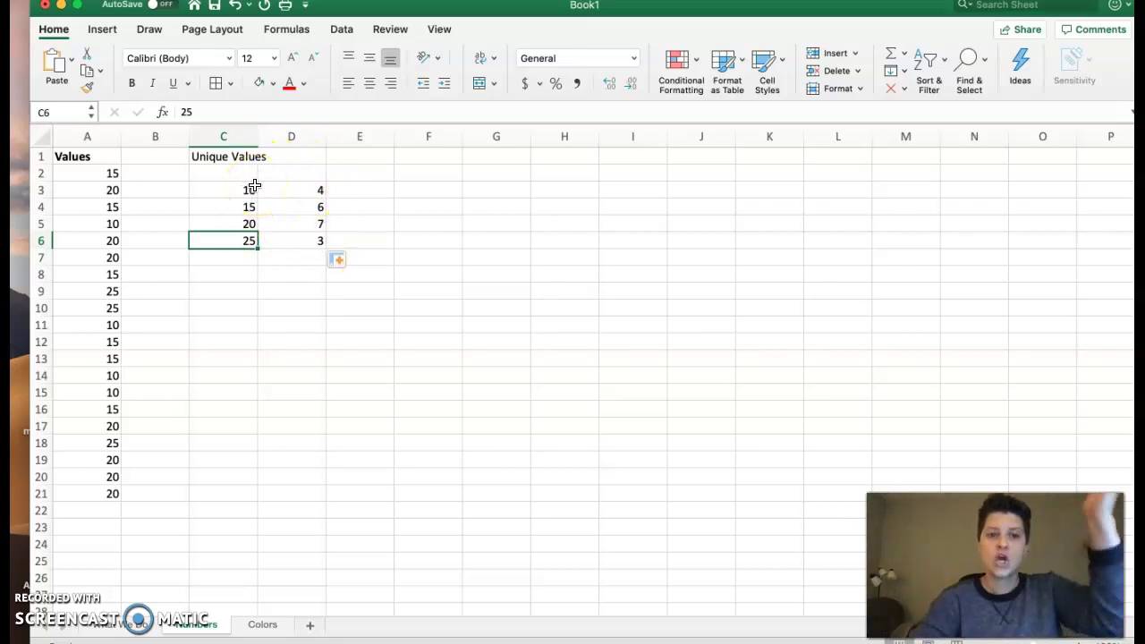
- Enter the heading "frequency" in D2 and switch to the Colors sheet
{"action": "left_click", "coordinate": [303, 174]}
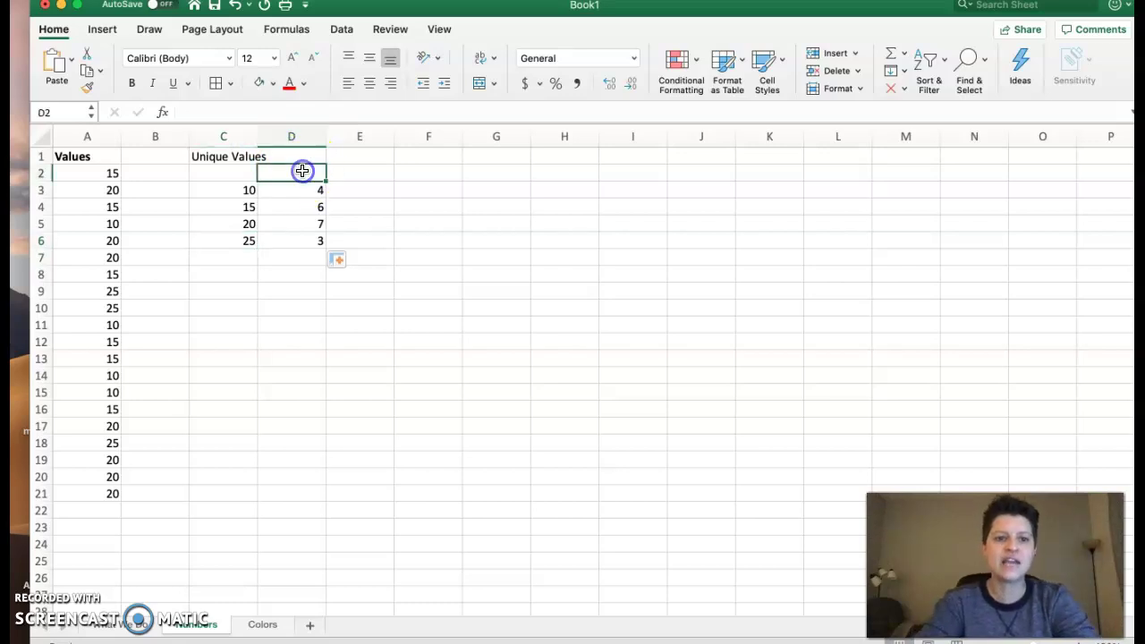
{"action": "type", "text": "frequency"}
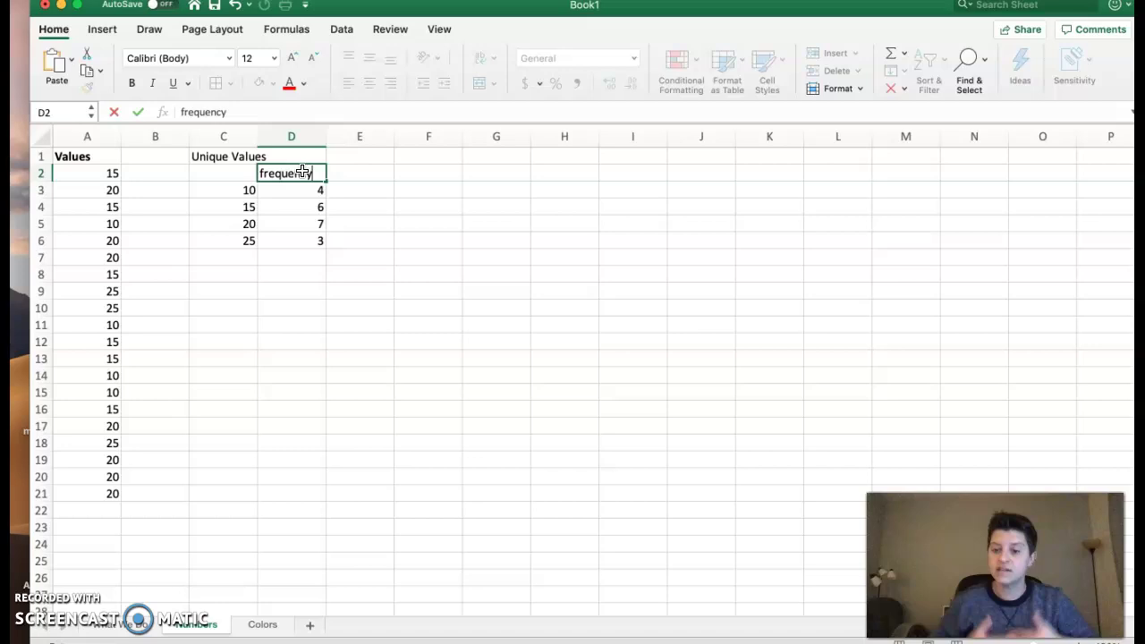
{"action": "left_click", "coordinate": [262, 625]}
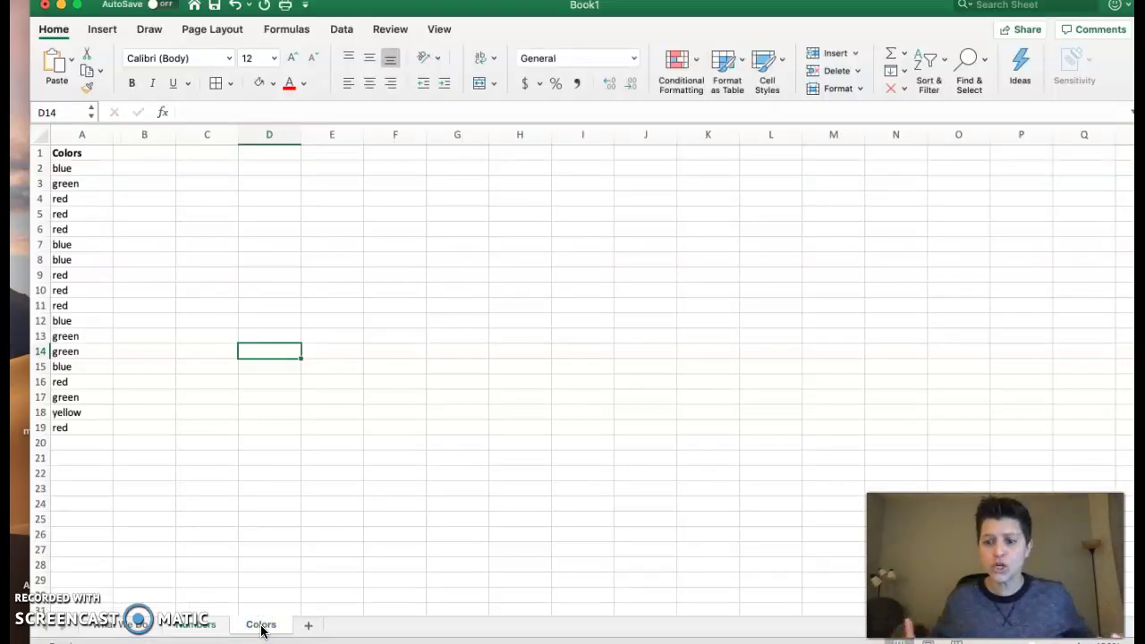
- Enter the headings "Colors" in C1 and "Frequency" in D1
{"action": "left_click", "coordinate": [209, 154]}
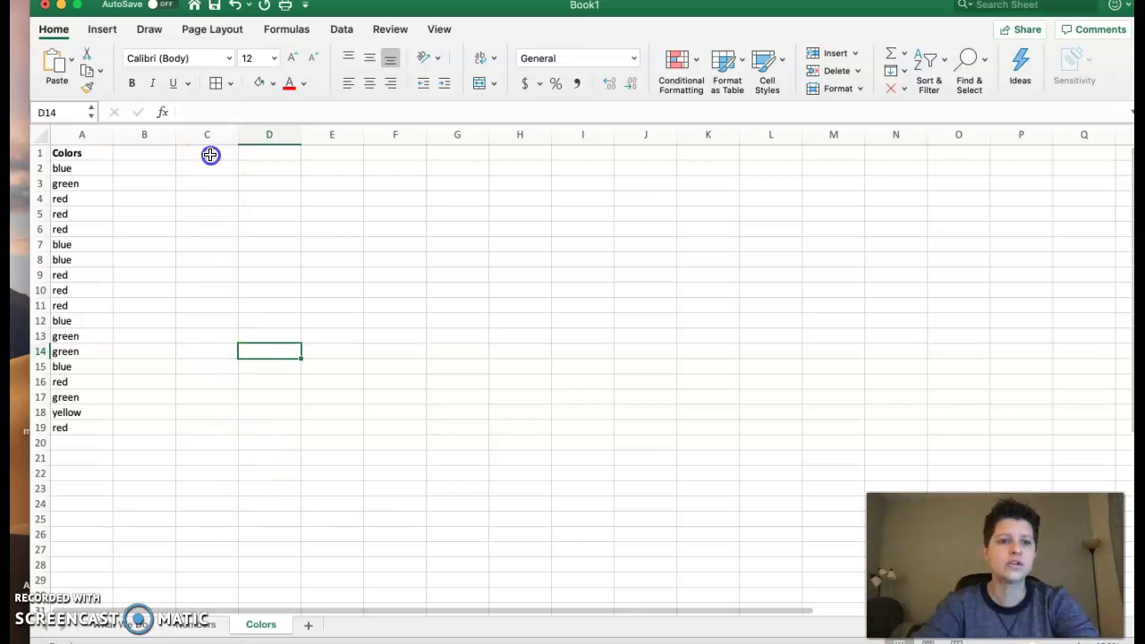
{"action": "type", "text": "Colors"}
{"action": "key", "text": "Tab"}
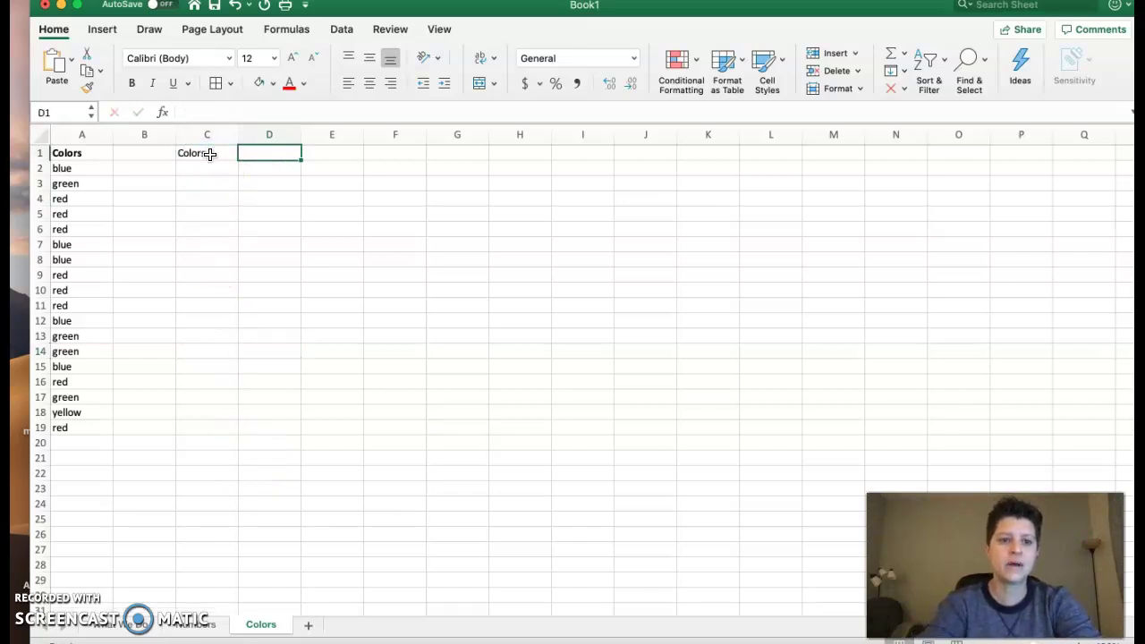
{"action": "type", "text": "Freq"}
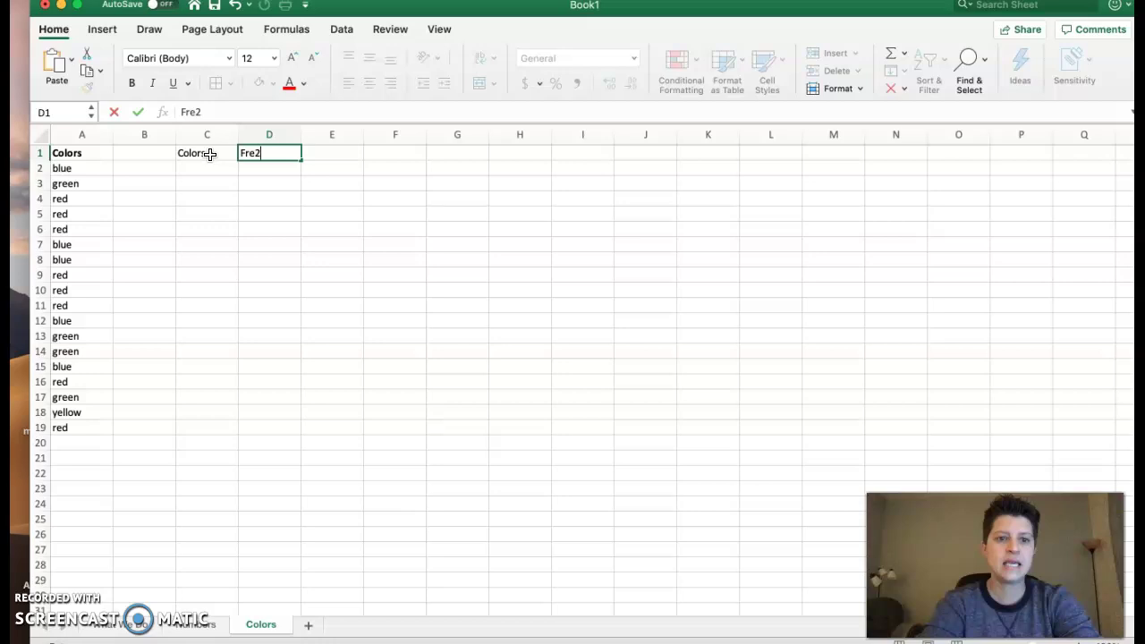
{"action": "type", "text": "uency"}
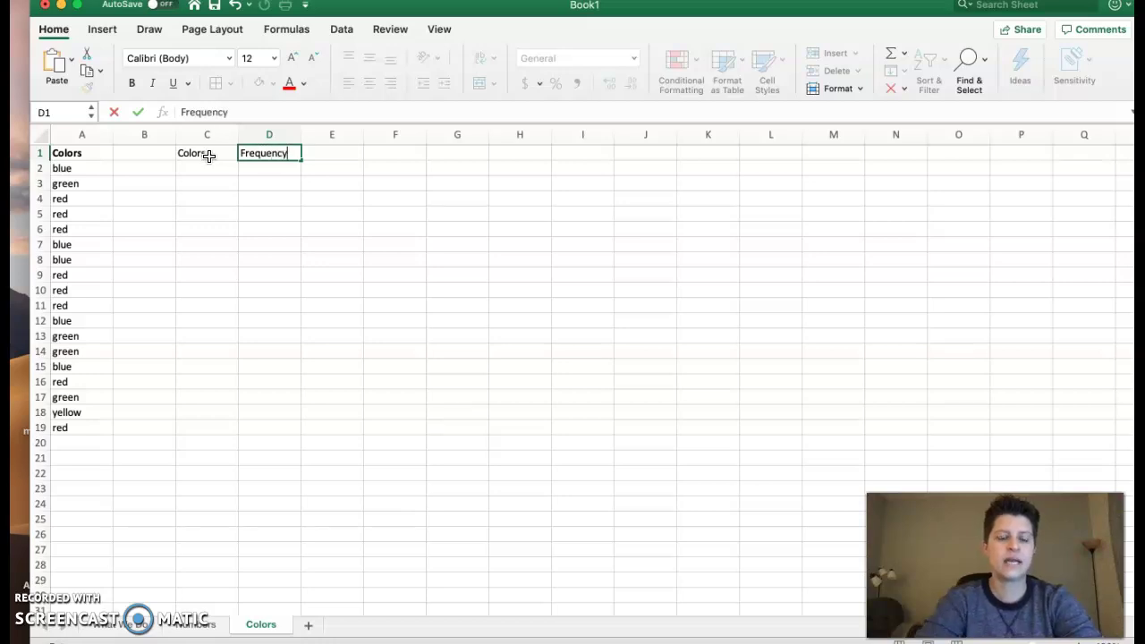
- Use Advanced Filter to copy only unique records from $A$2:$A$19 to $C$2, and clear the duplicate color in C2
{"action": "left_click", "coordinate": [206, 170]}
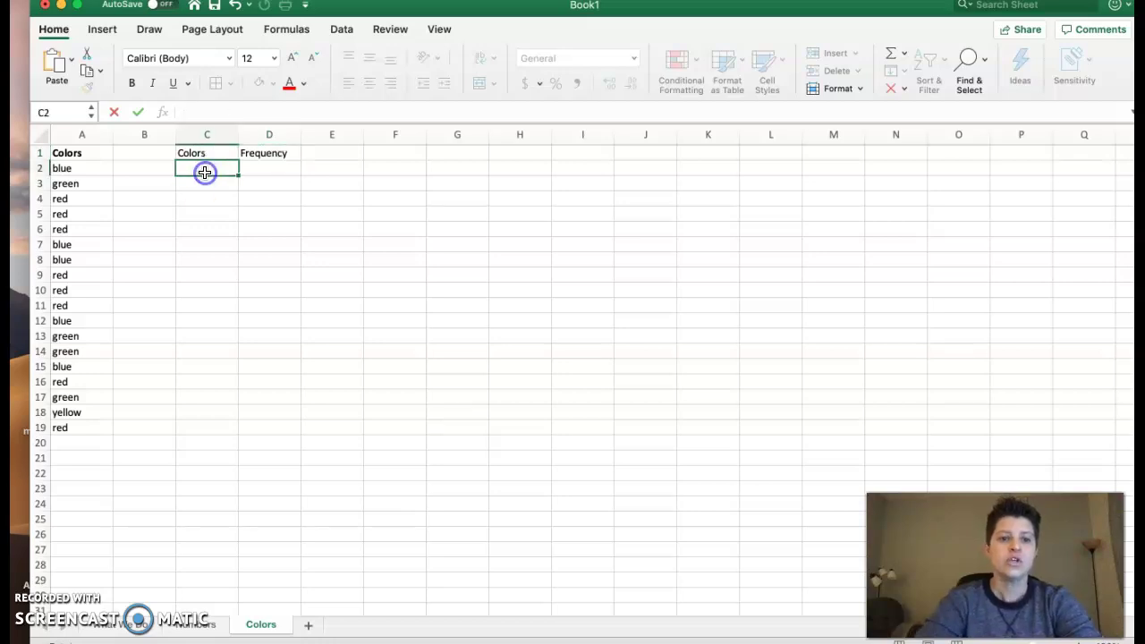
{"action": "left_click", "coordinate": [340, 28]}
{"action": "left_click", "coordinate": [583, 91]}
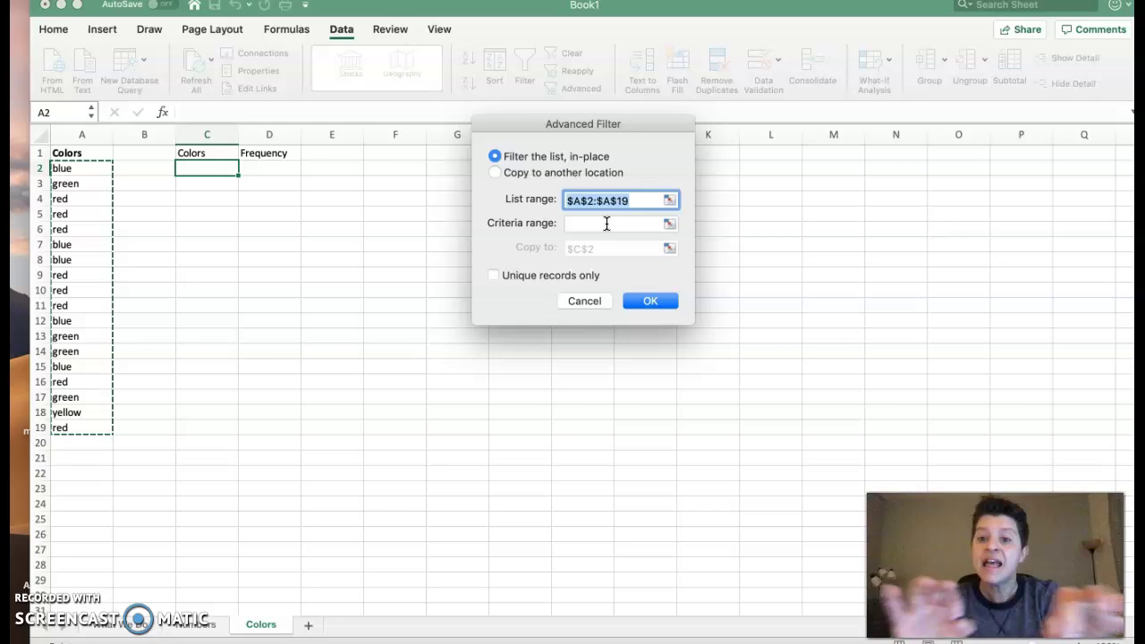
{"action": "left_click", "coordinate": [497, 172]}
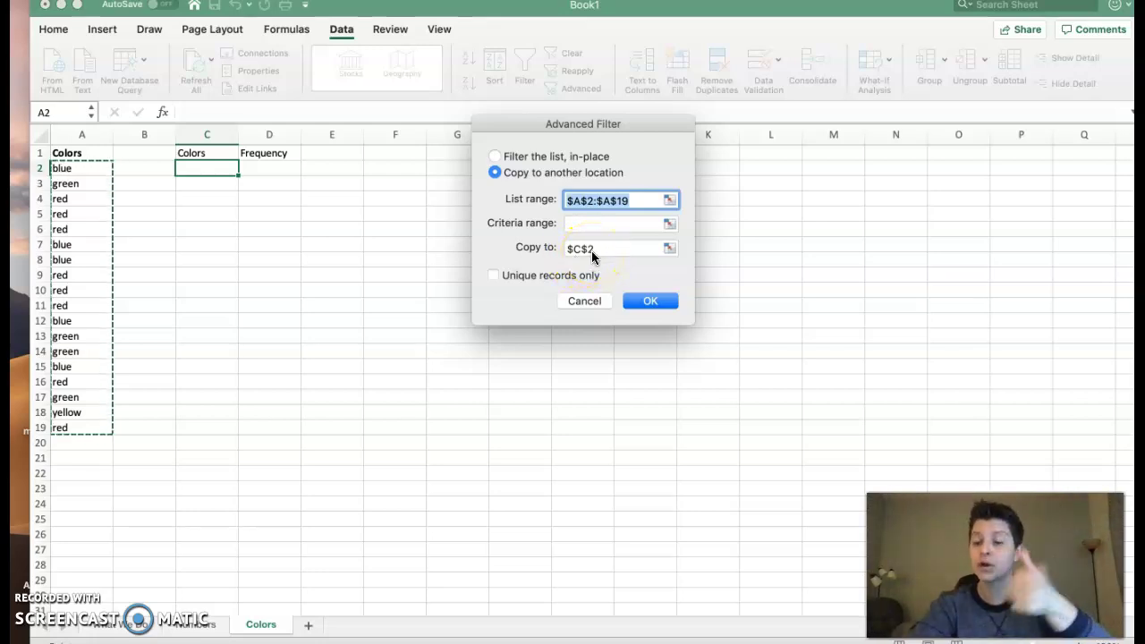
{"action": "left_click", "coordinate": [494, 275]}
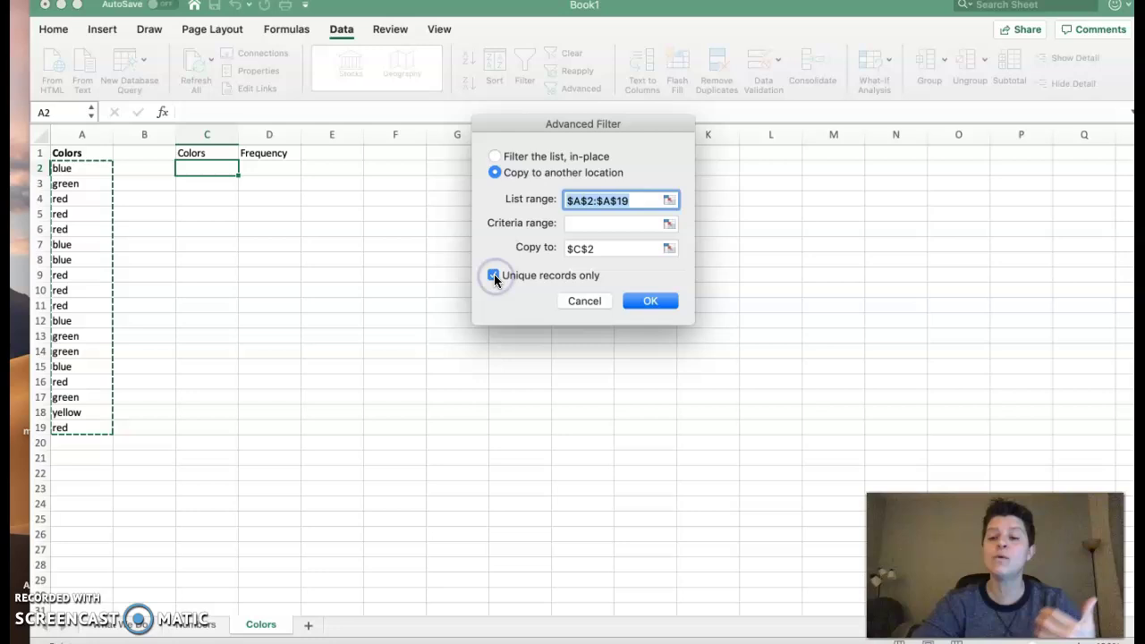
{"action": "left_click", "coordinate": [650, 300]}
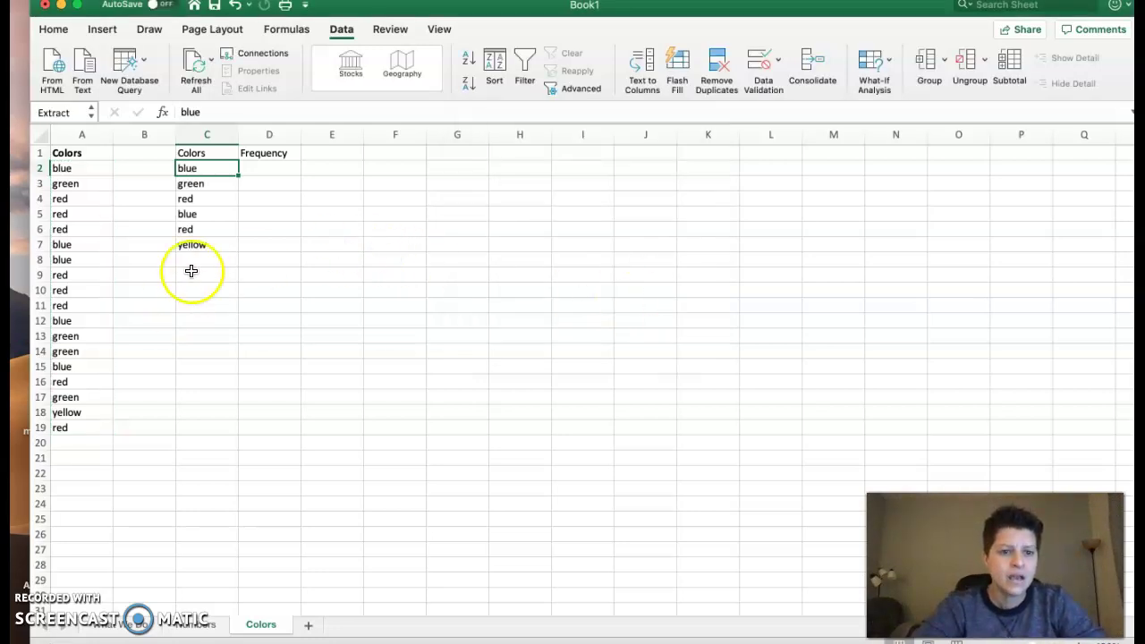
{"action": "key", "text": "Delete"}
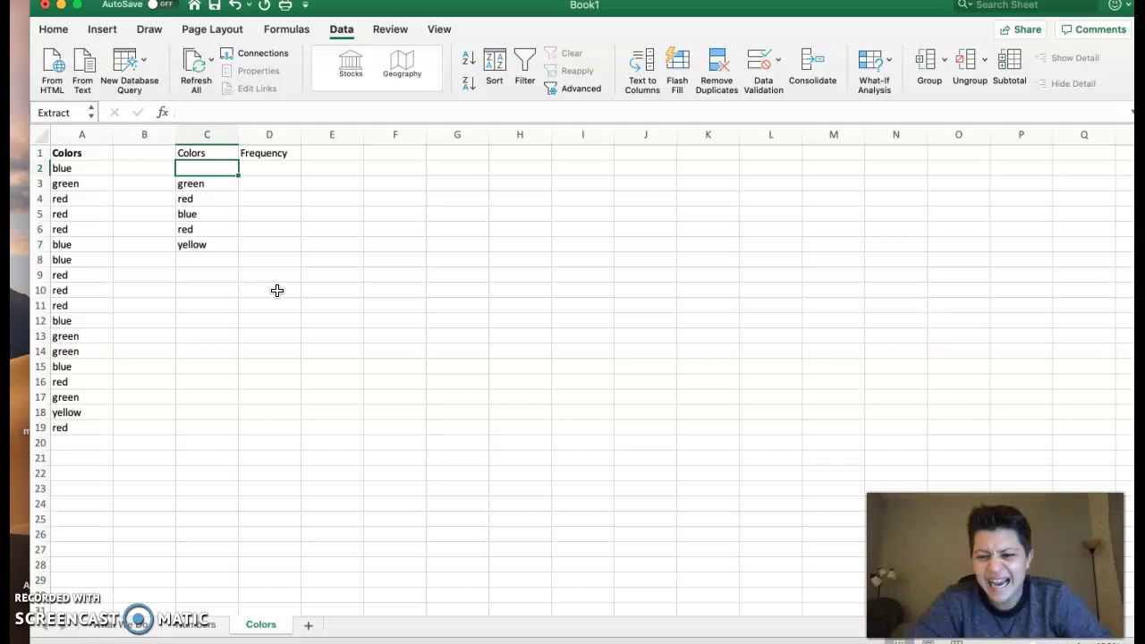
- Enter =countif($a$2:$a$19,c3) in D3 to count how often the first listed color occurs
{"action": "left_click", "coordinate": [266, 184]}
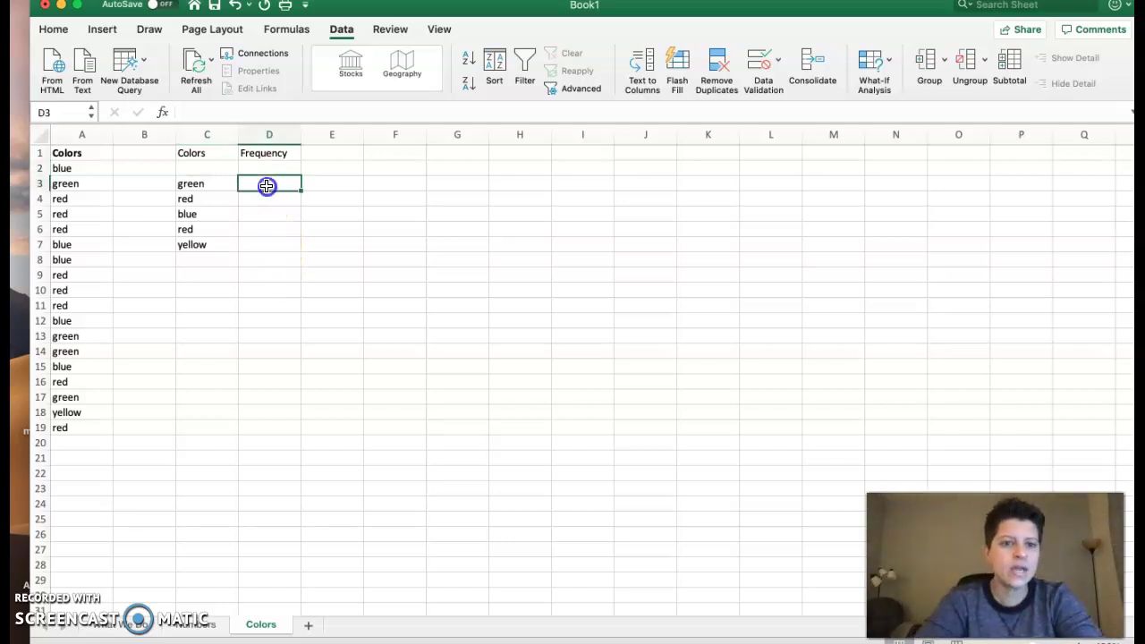
{"action": "type", "text": "=counnt"}
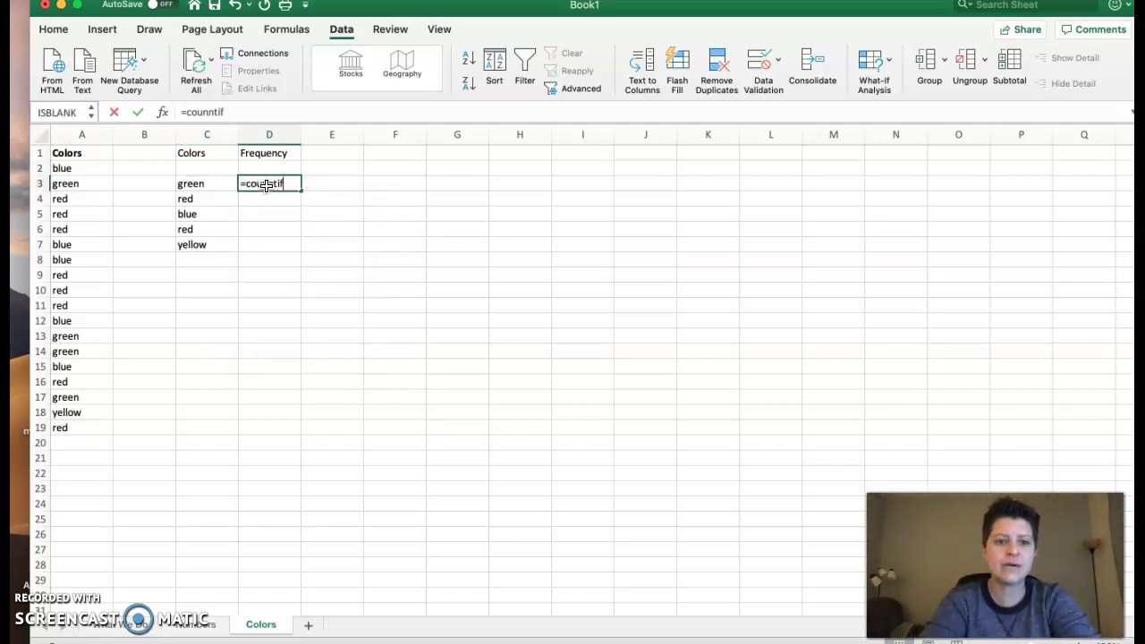
{"action": "type", "text": "if"}
{"action": "key", "text": "BackSpace"}
{"action": "key", "text": "BackSpace"}
{"action": "key", "text": "BackSpace"}
{"action": "key", "text": "BackSpace"}
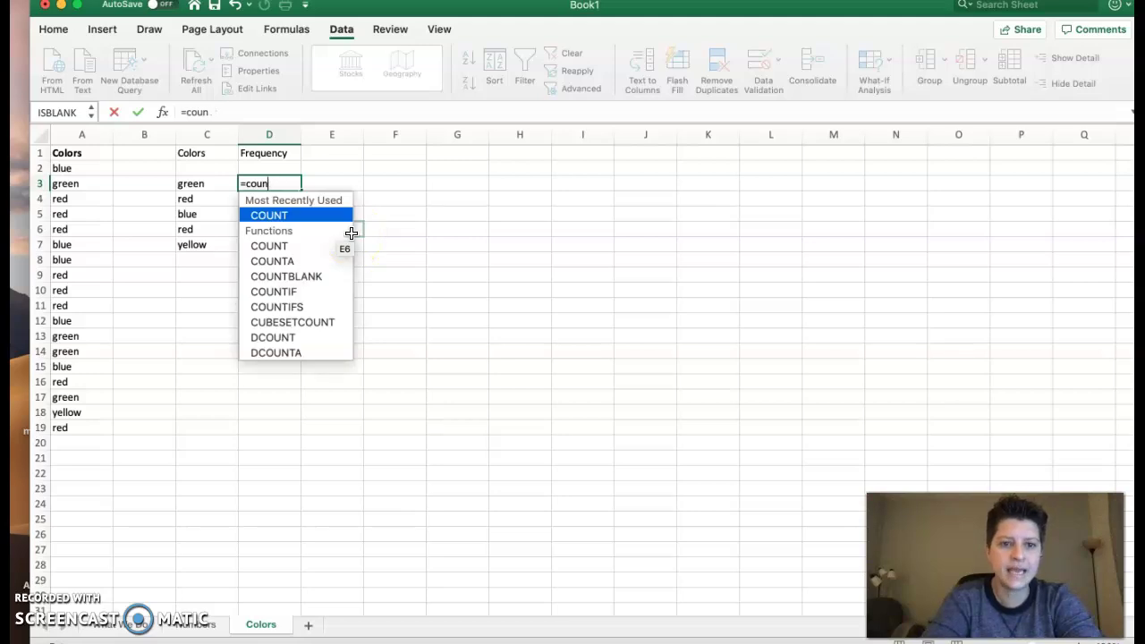
{"action": "type", "text": "tif("}
{"action": "key", "text": "BackSpace"}
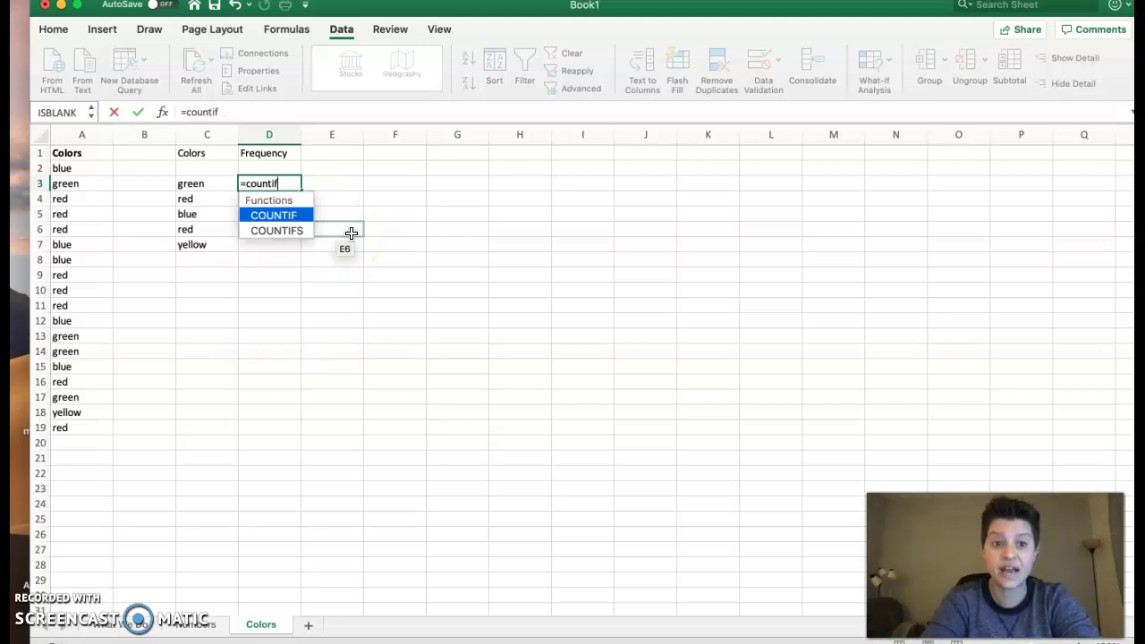
{"action": "type", "text": "("}
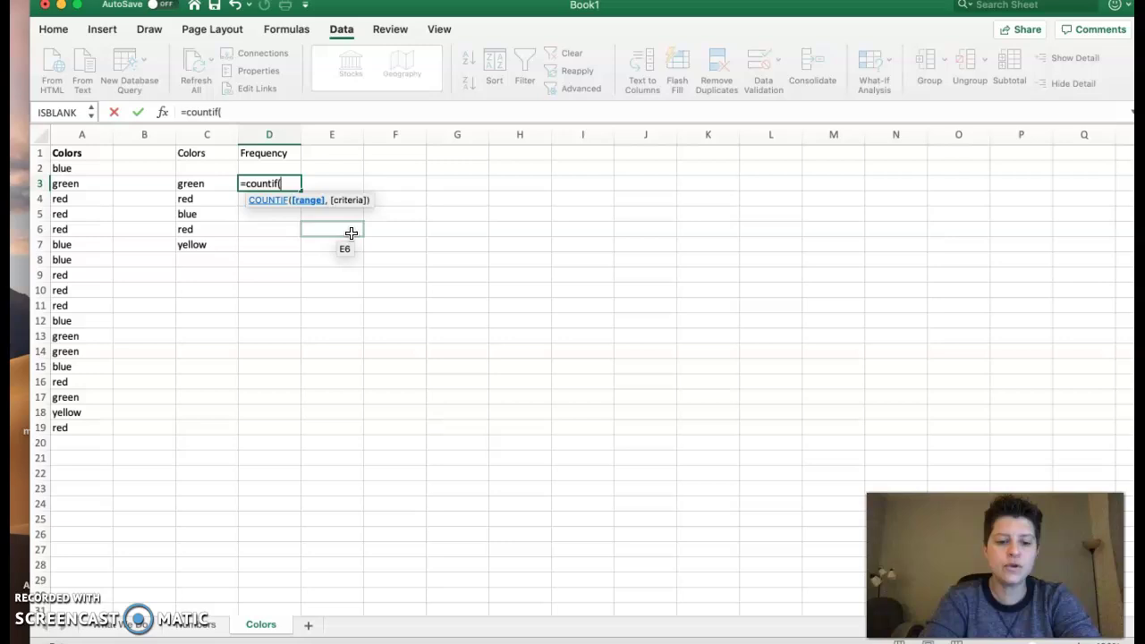
{"action": "type", "text": "$a"}
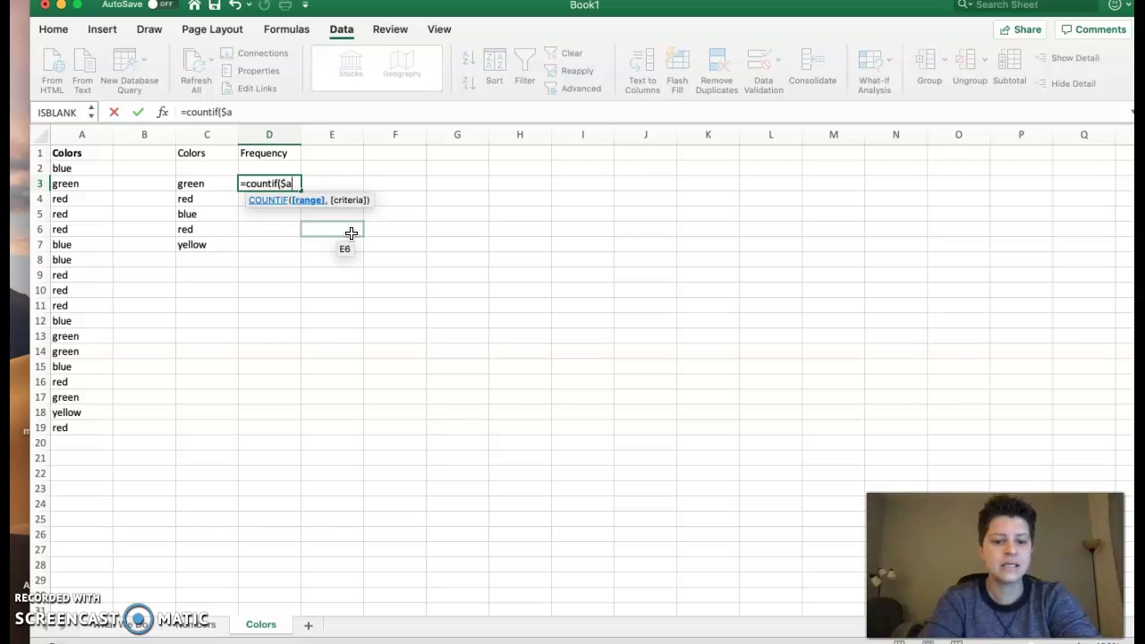
{"action": "type", "text": "$2:$a"}
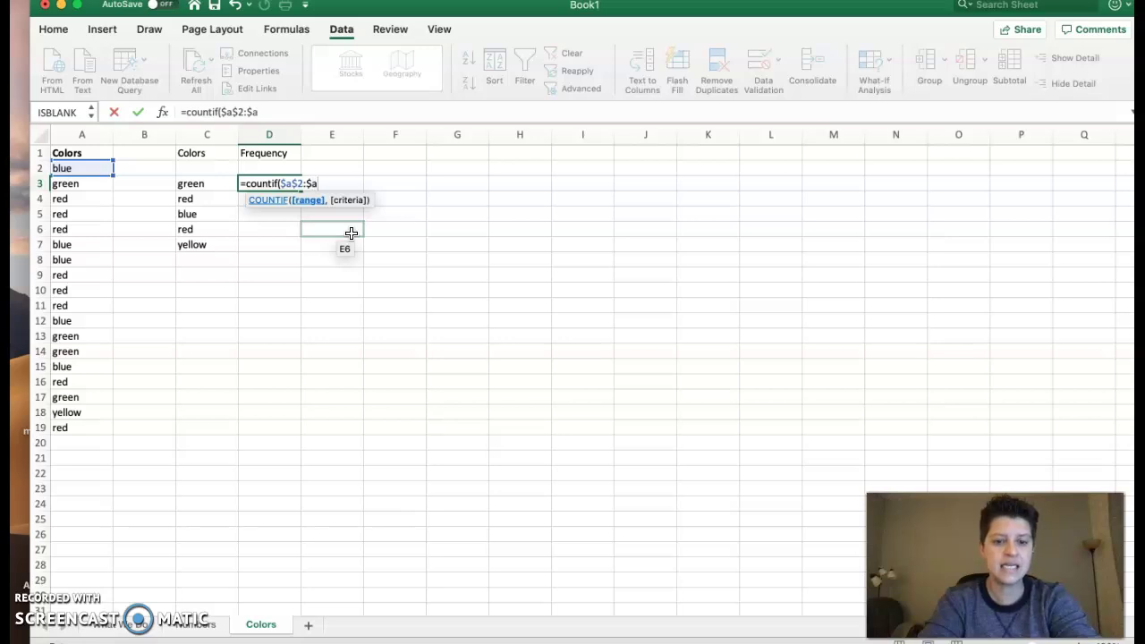
{"action": "type", "text": "$19"}
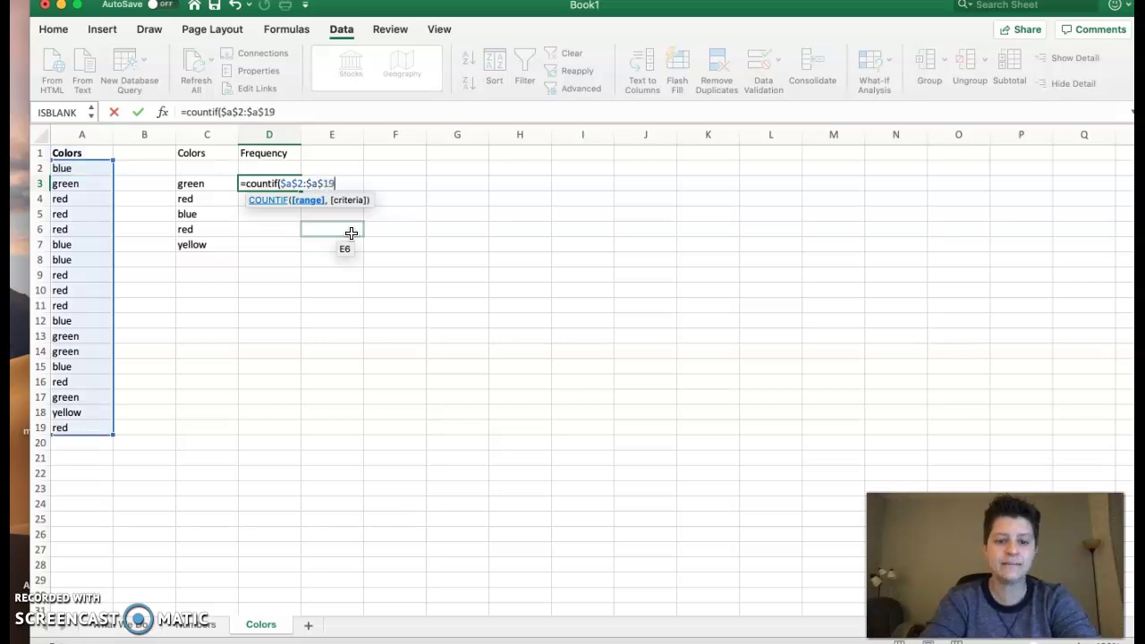
{"action": "type", "text": ",c3"}
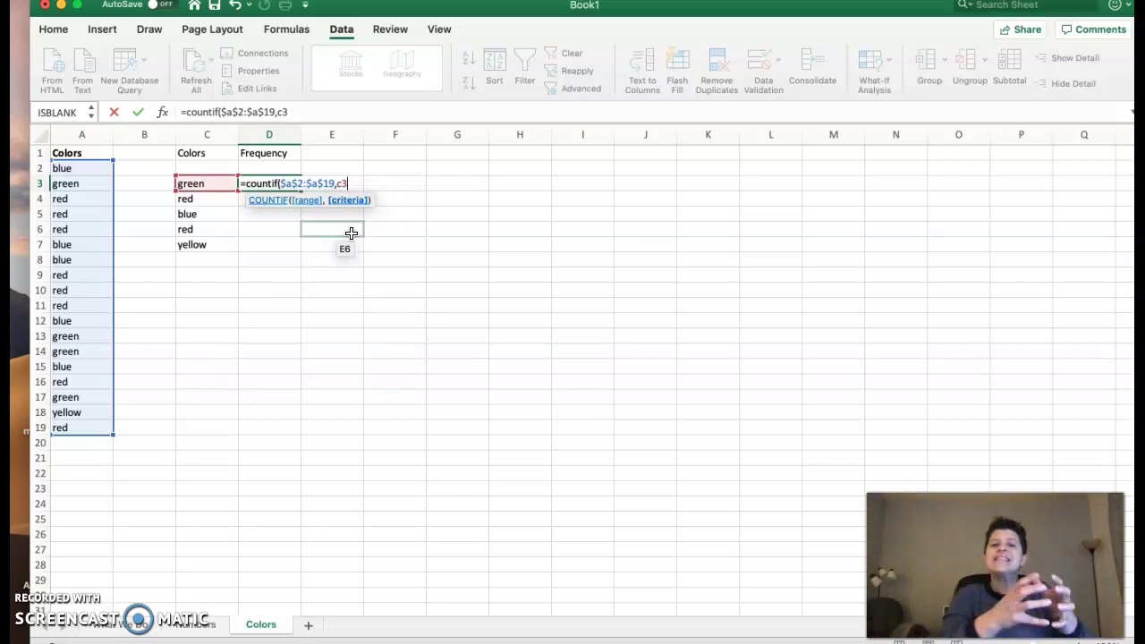
{"action": "type", "text": ")"}
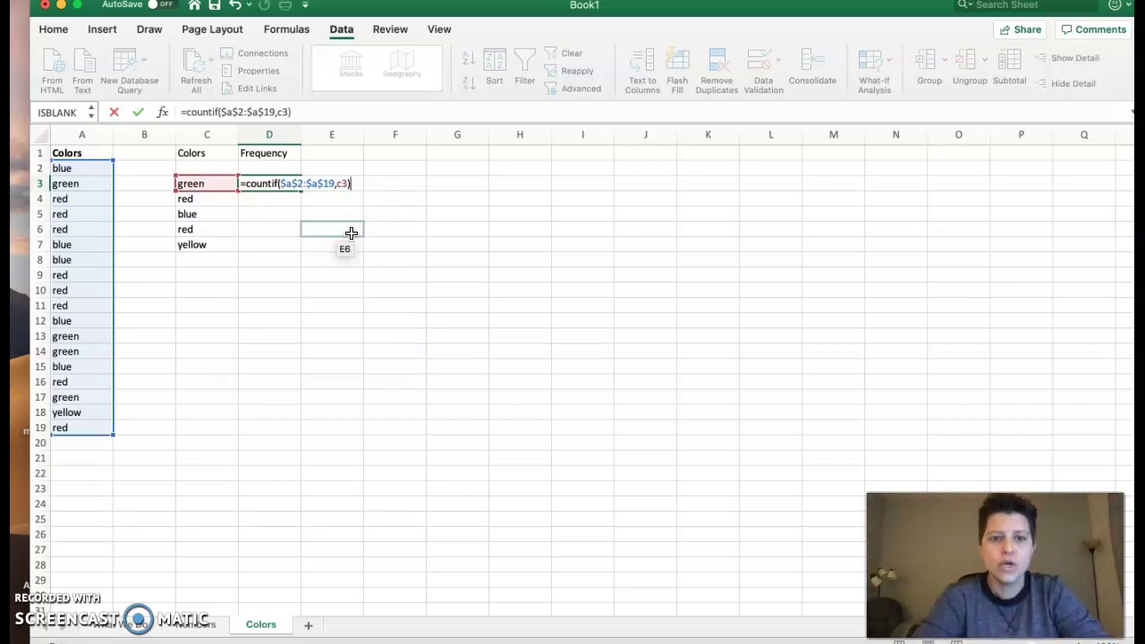
{"action": "key", "text": "Return"}
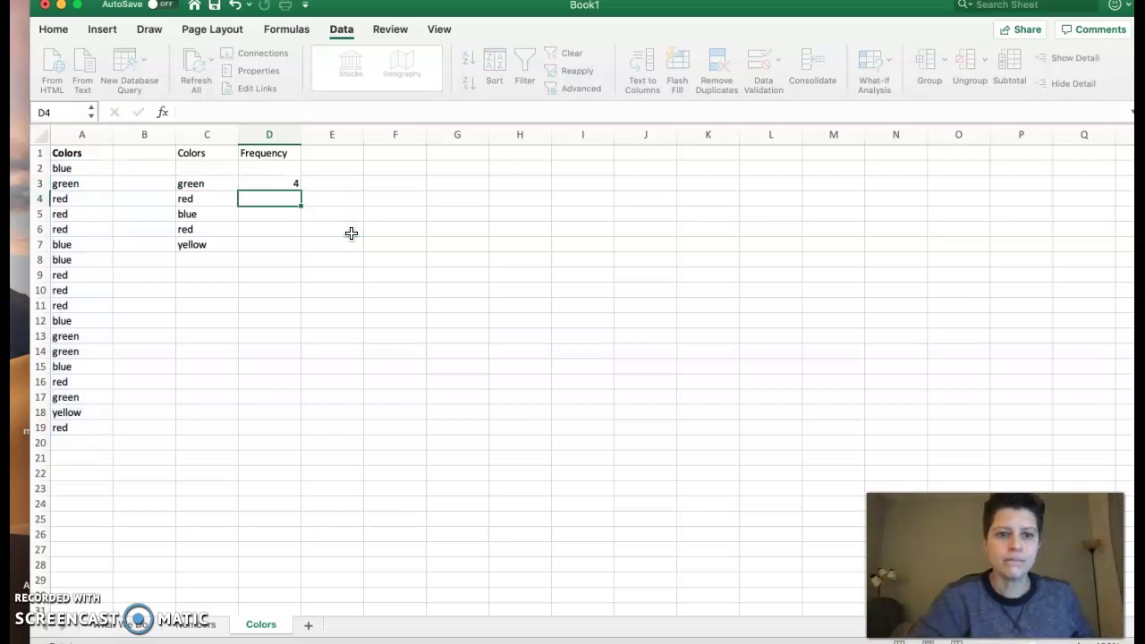
- Fill the COUNTIF formula from D3 down through D7 and select the color frequency table in C1:D7
{"action": "left_click", "coordinate": [290, 186]}
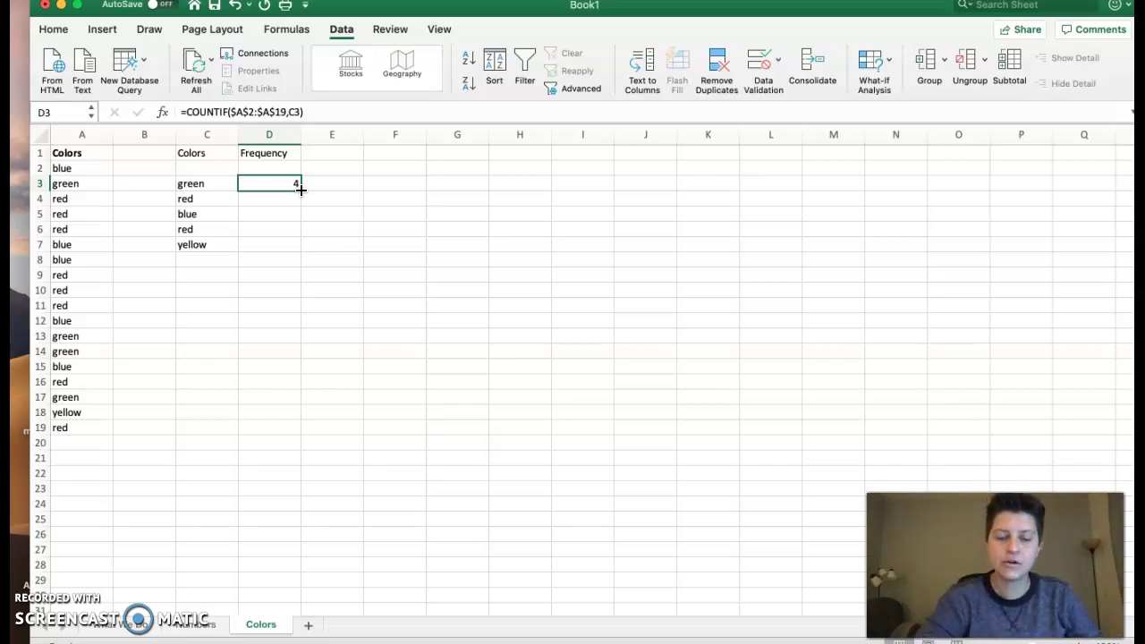
{"action": "left_click_drag", "start_coordinate": [301, 189], "coordinate": [296, 248]}
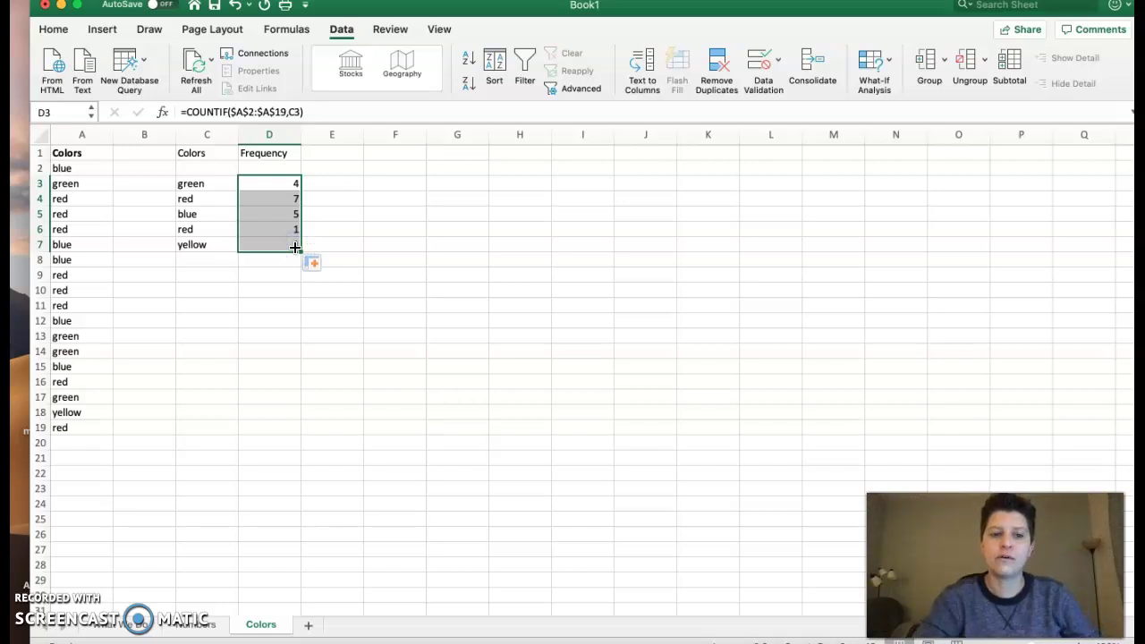
{"action": "left_click", "coordinate": [193, 397]}
{"action": "left_click_drag", "start_coordinate": [187, 153], "coordinate": [281, 245]}
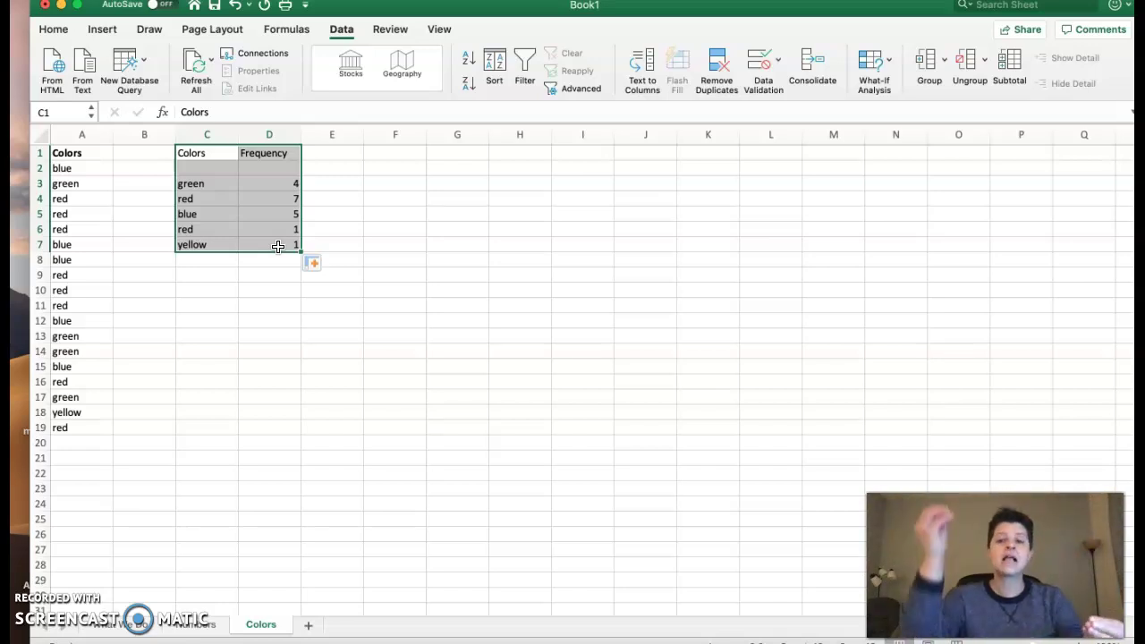
{"action": "left_click", "coordinate": [227, 395]}
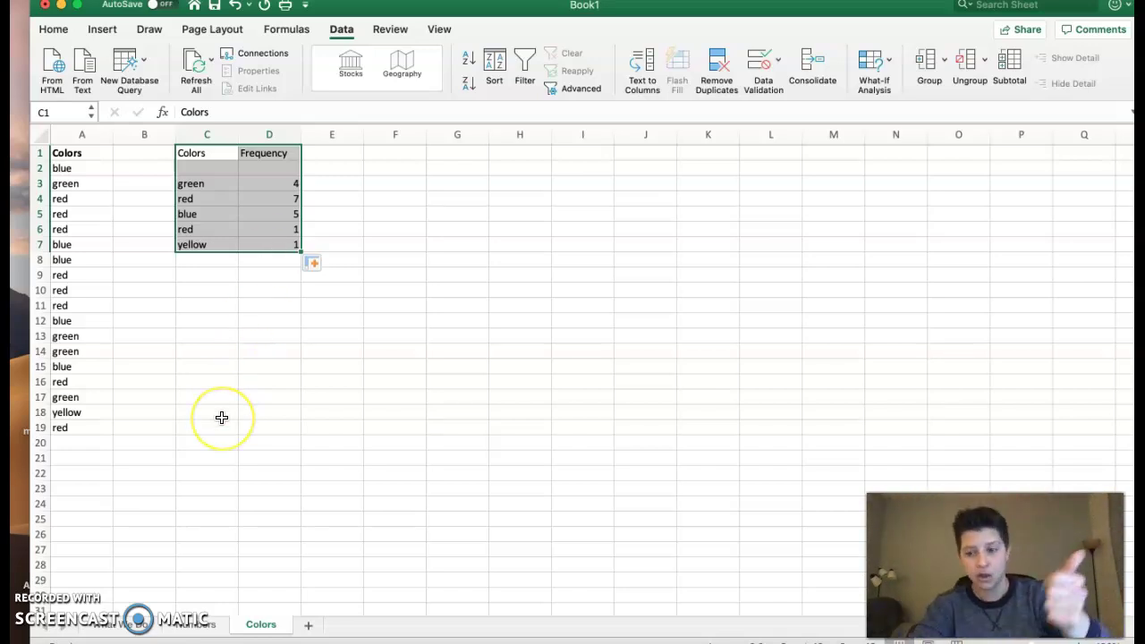